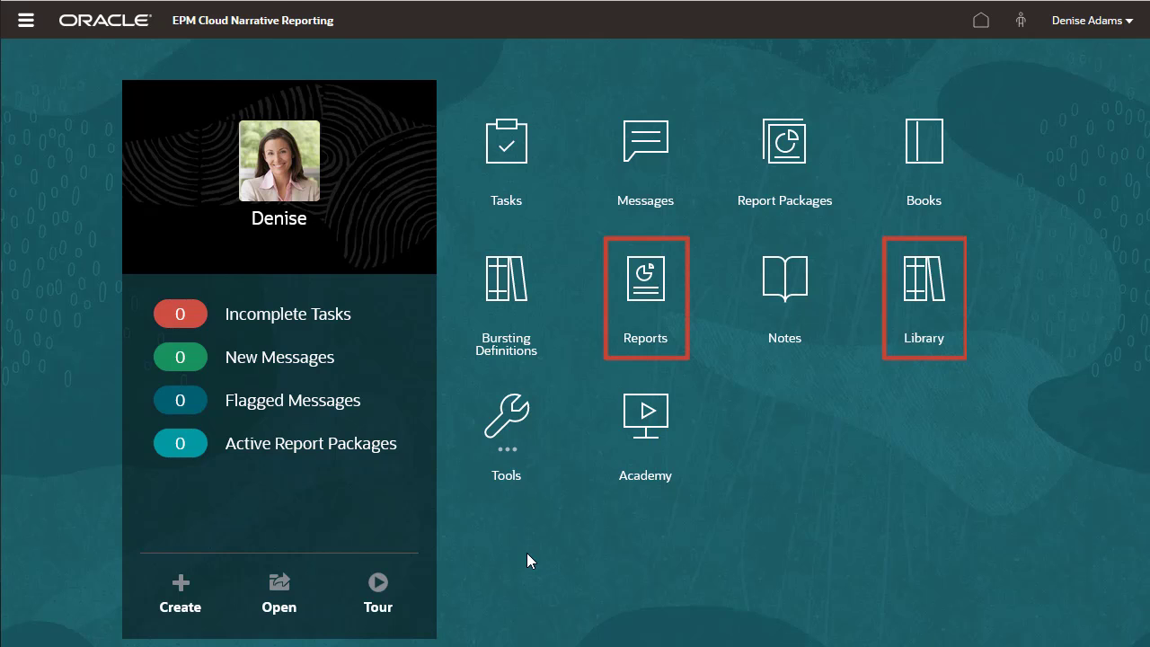
Step: Create a new blank report and insert a grid based on the Sample Model
click(182, 584)
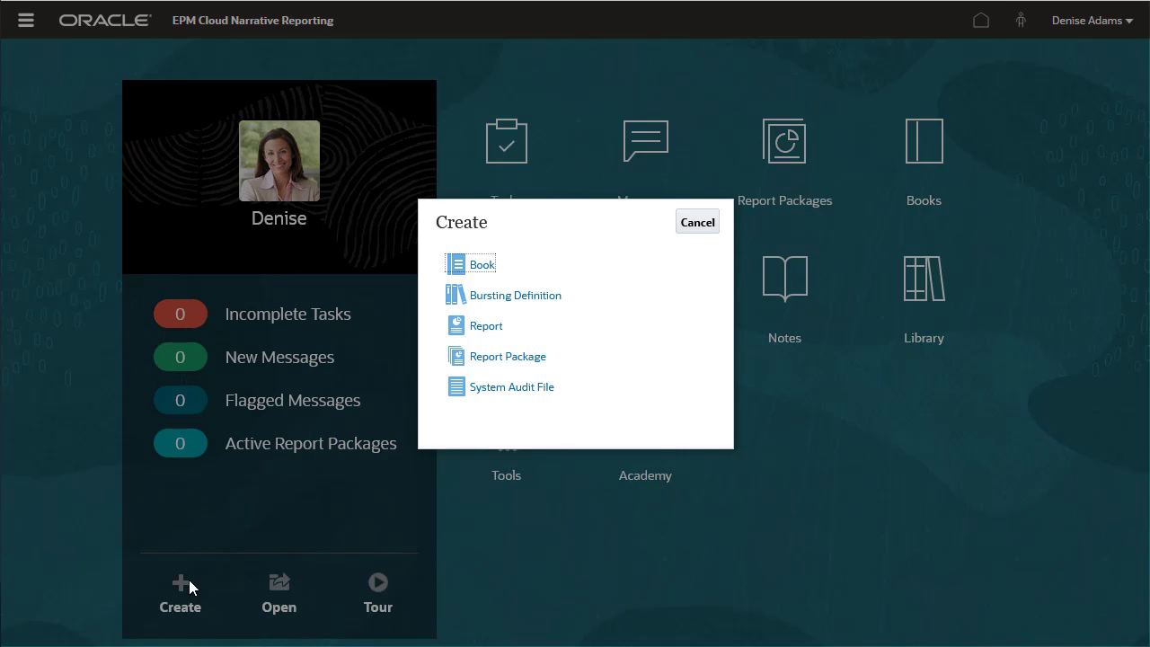
click(481, 330)
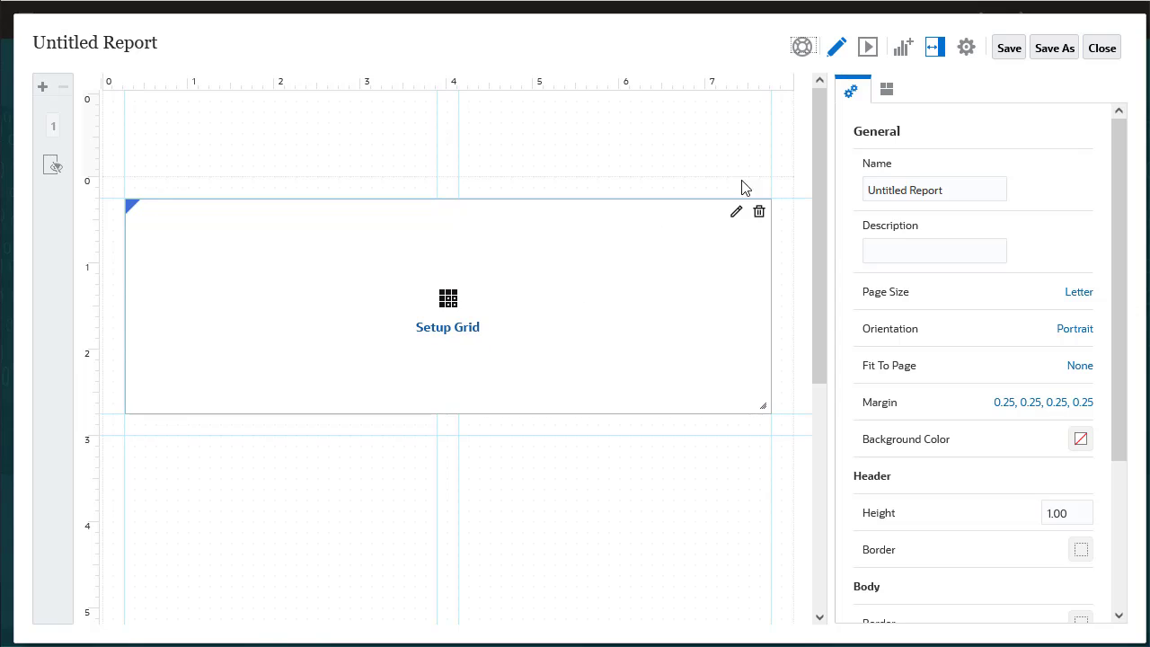
click(899, 54)
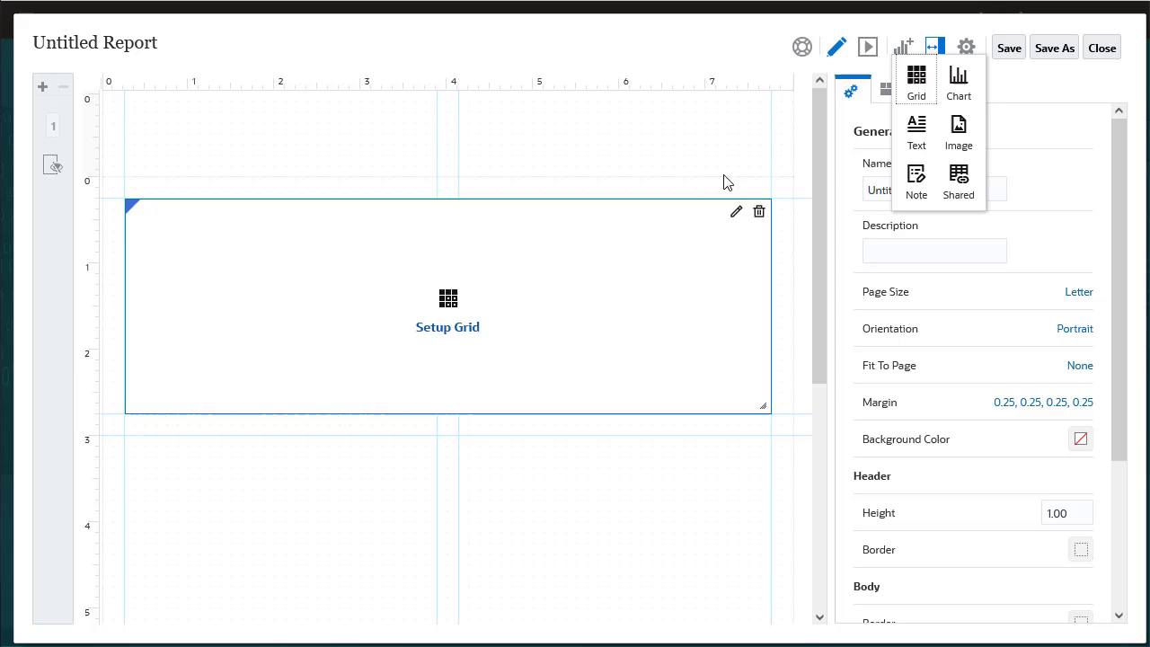
click(446, 333)
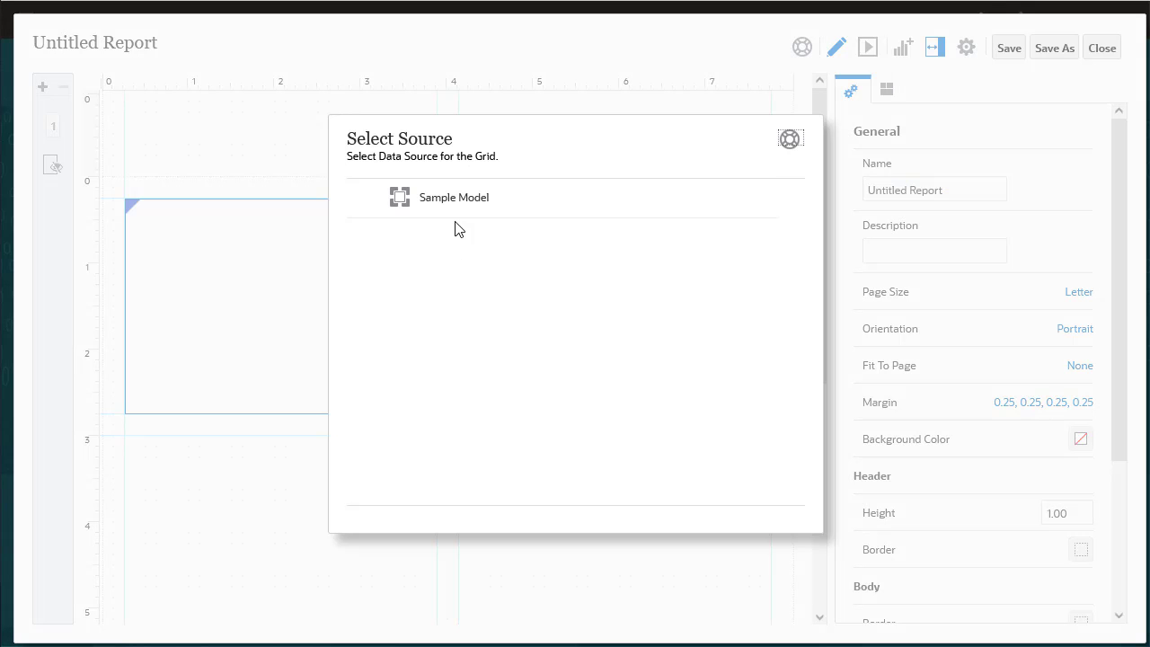
click(458, 197)
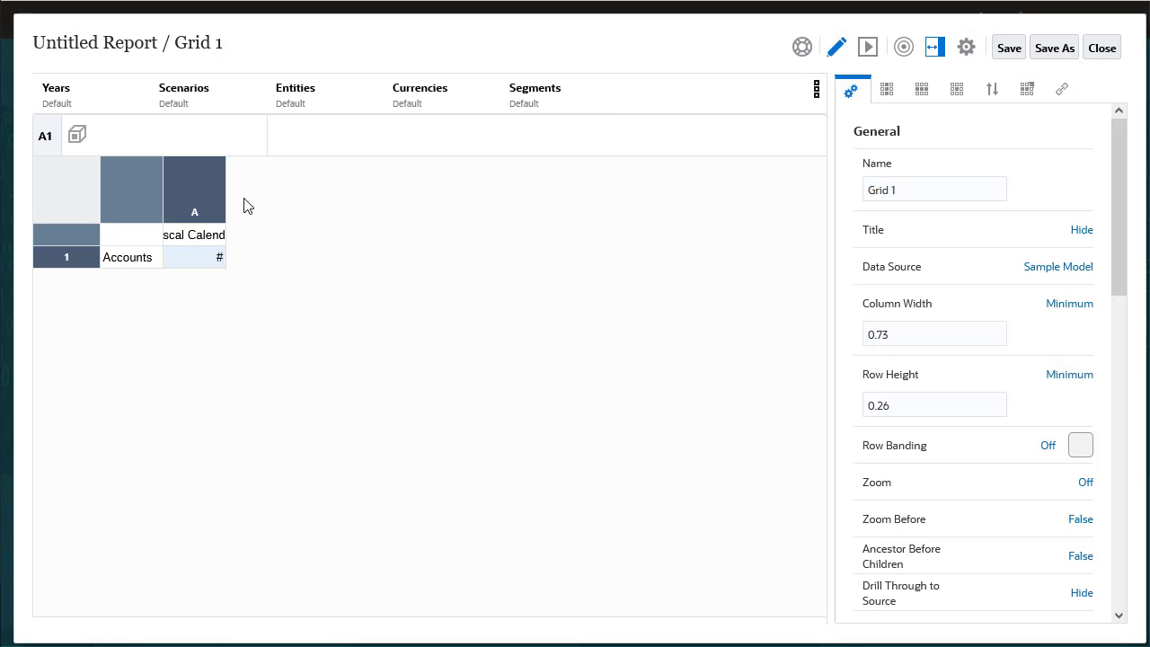
Step: Widen column A to fit Fiscal Calendar, then review the grid layout, Accounts members and cell properties
drag(225, 192, 305, 198)
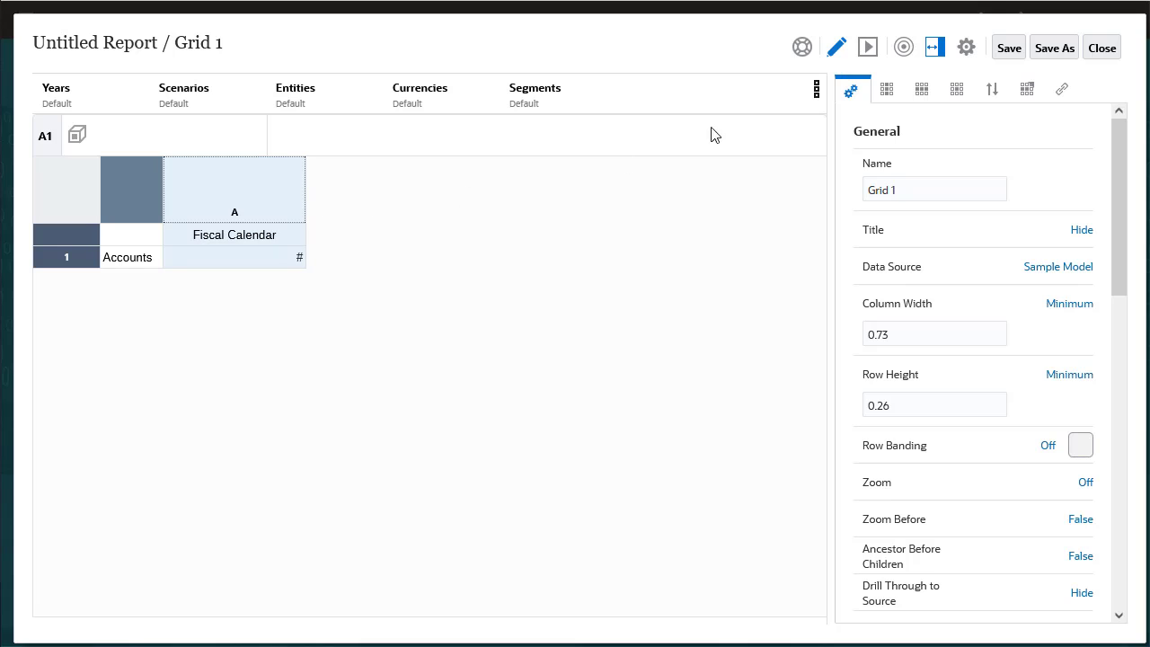
click(902, 50)
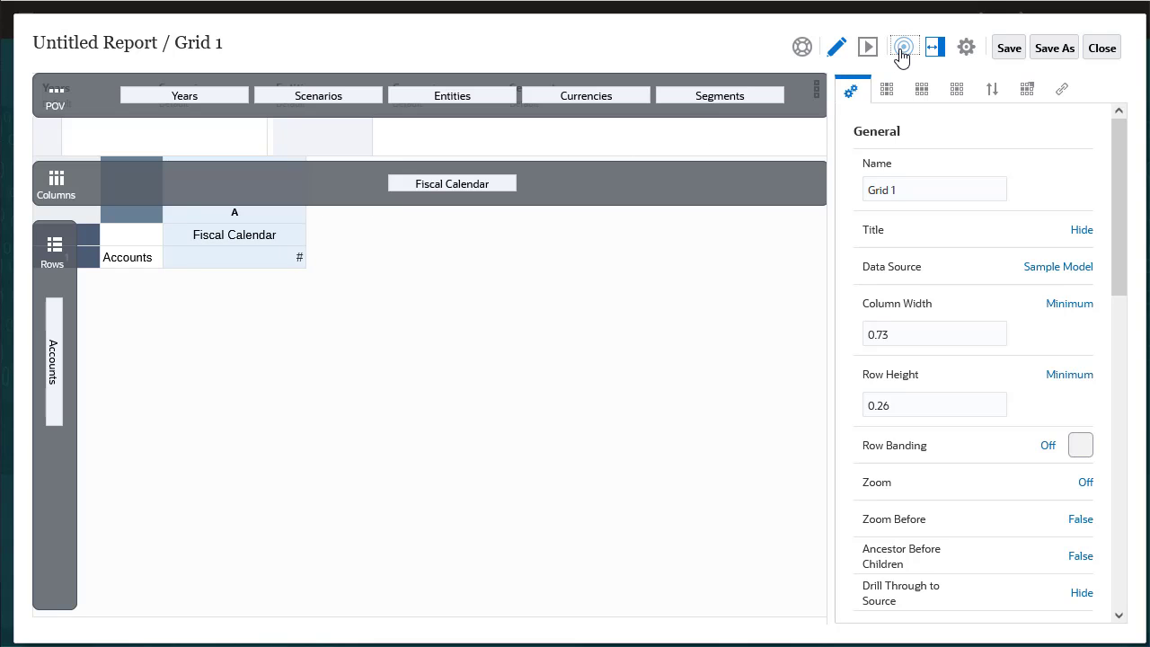
click(902, 51)
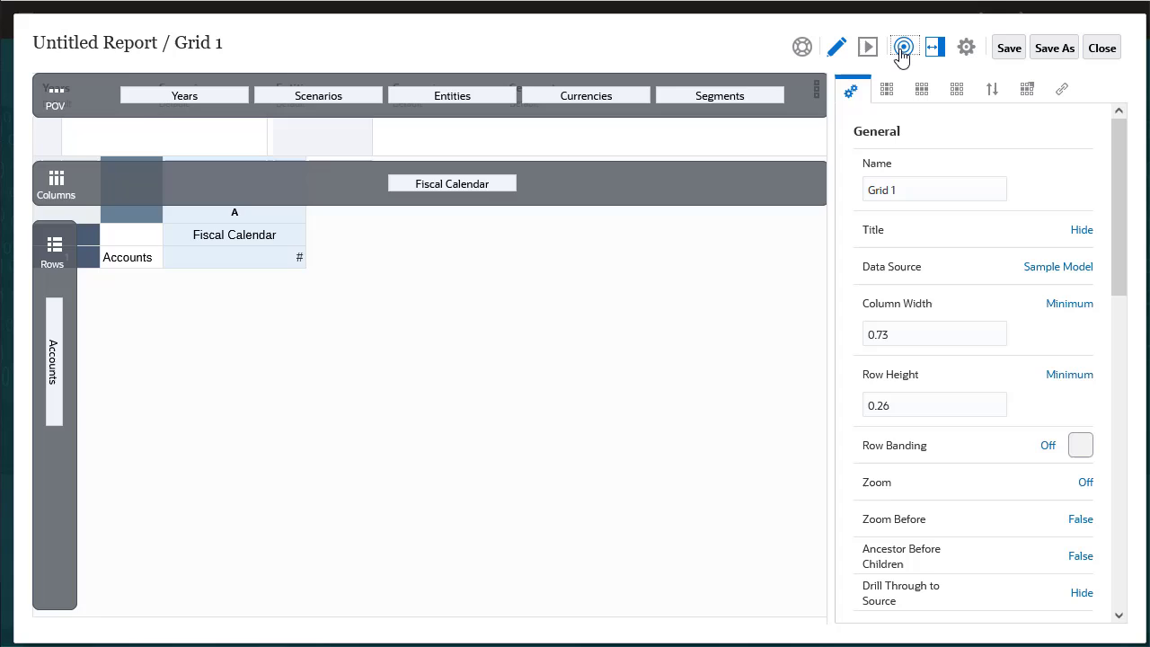
click(148, 259)
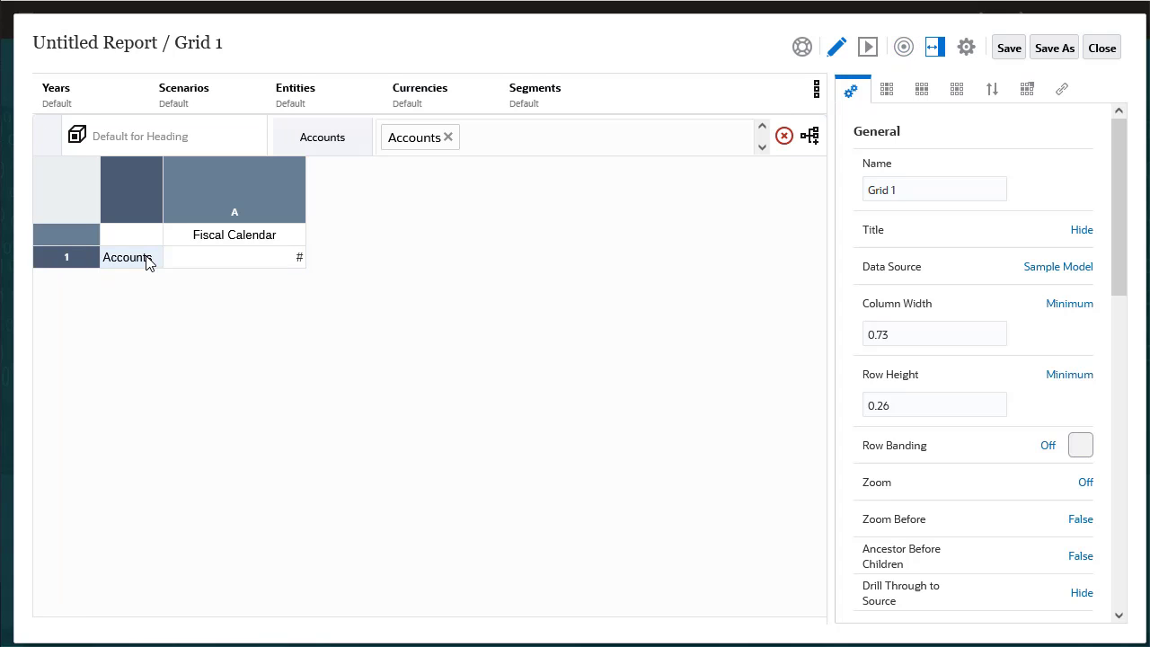
right_click(149, 259)
click(226, 336)
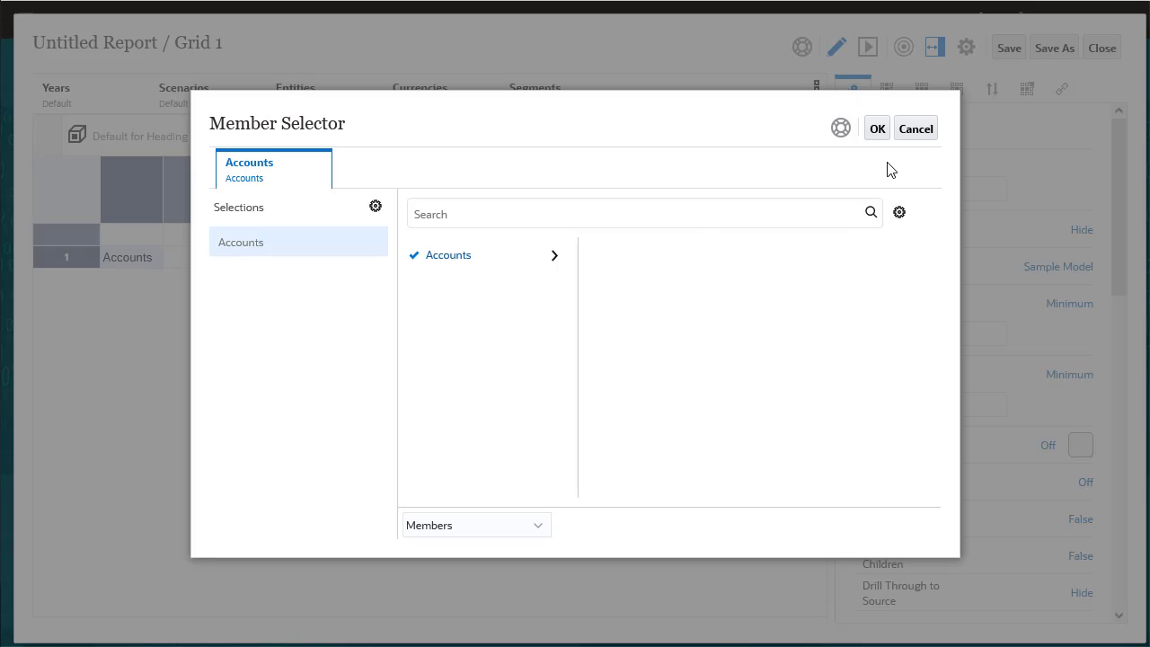
click(915, 130)
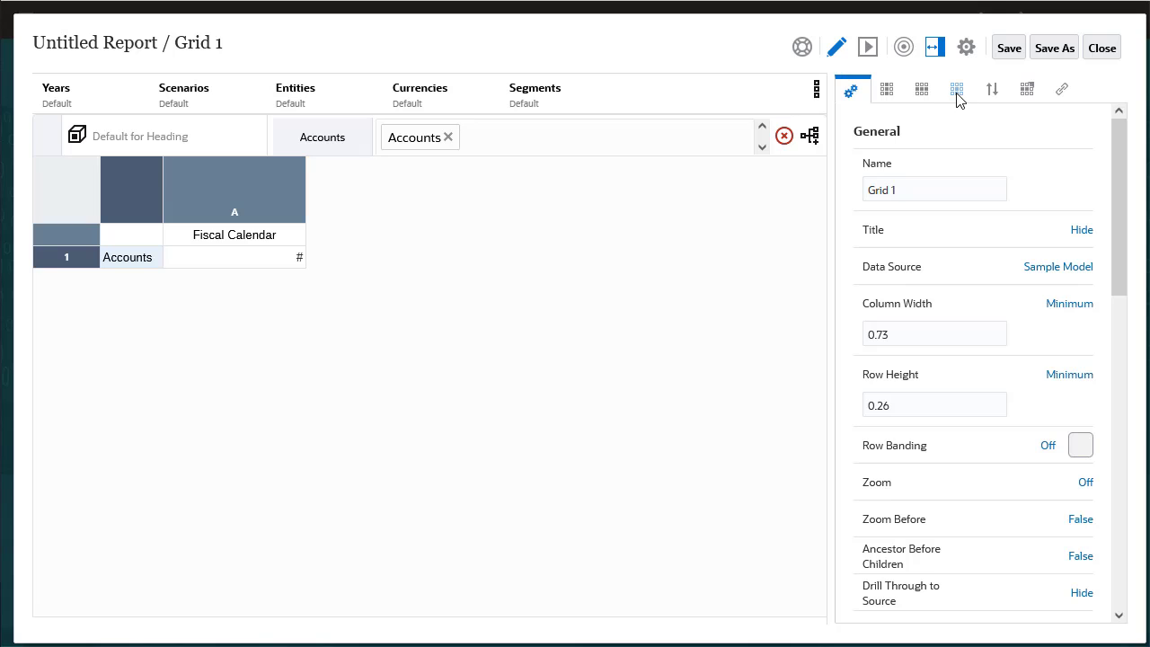
click(957, 90)
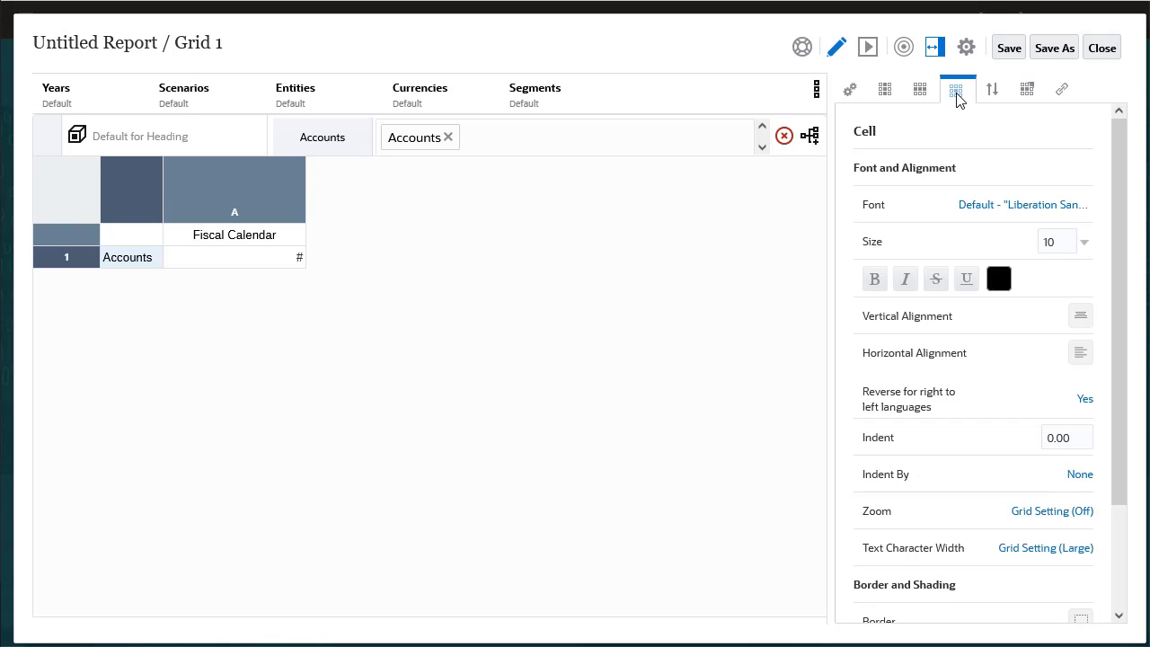
click(1102, 49)
Step: Insert Chart 1 below the grid, sourced from Grid 1, keeping the bar chart type
click(904, 50)
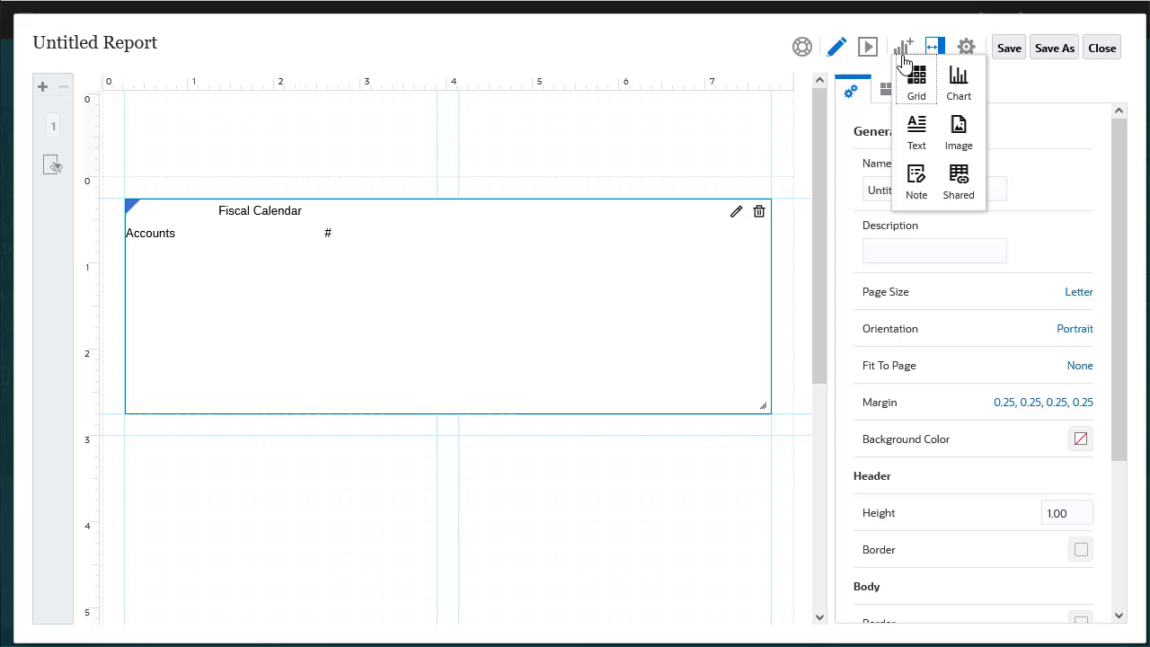
click(958, 86)
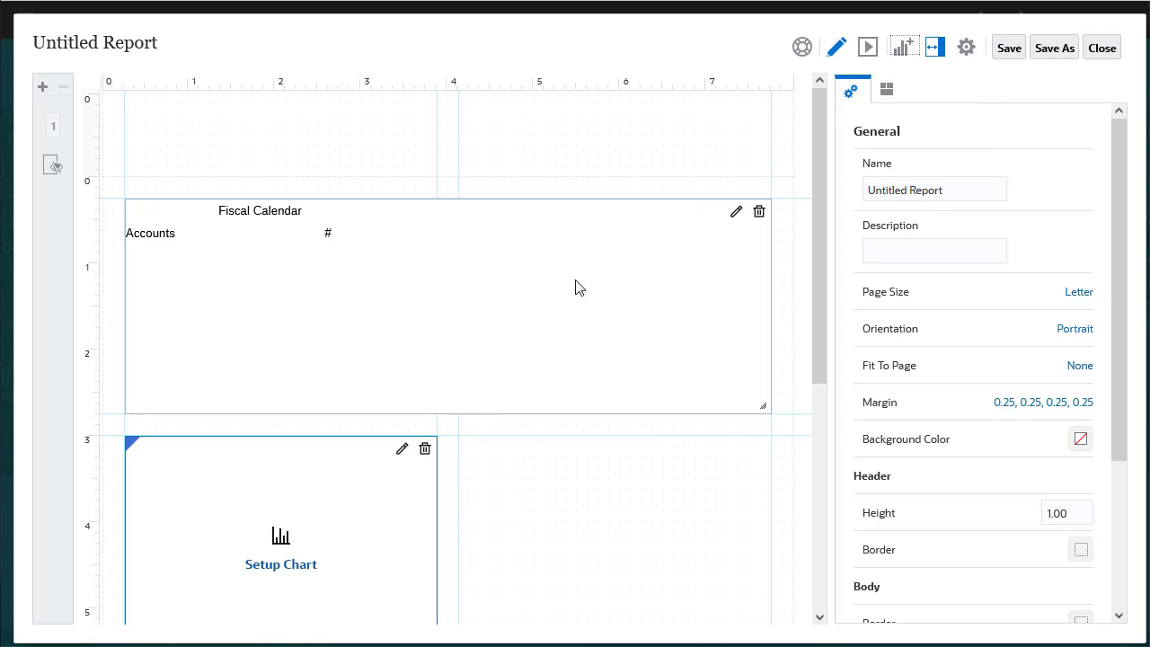
click(282, 566)
click(480, 200)
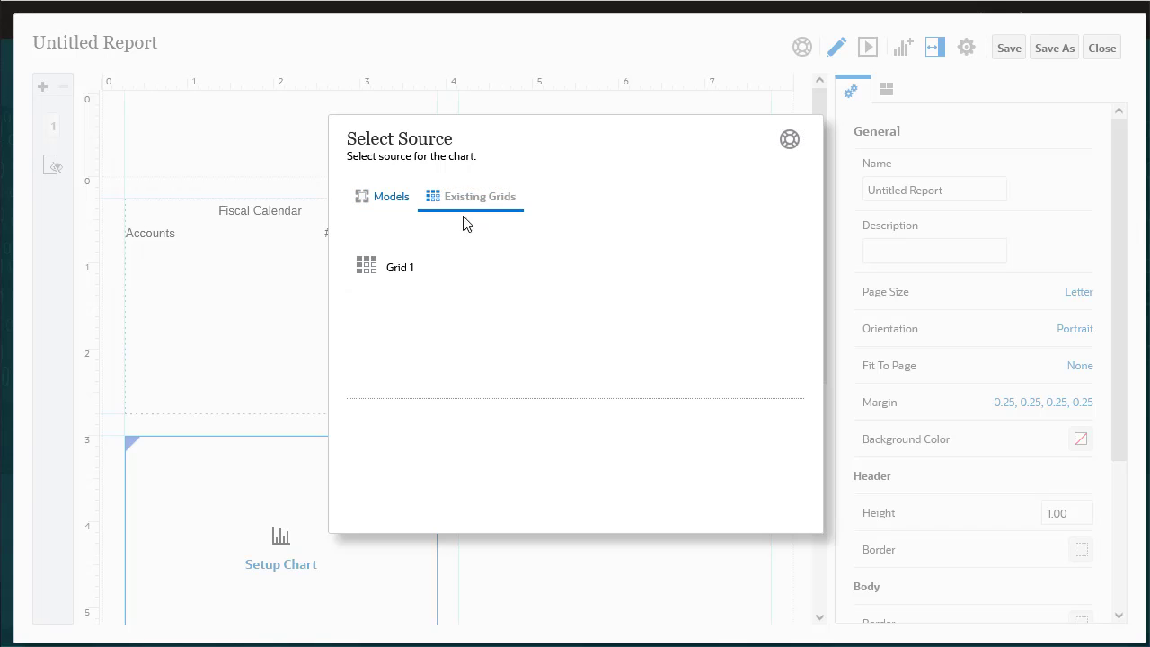
click(406, 270)
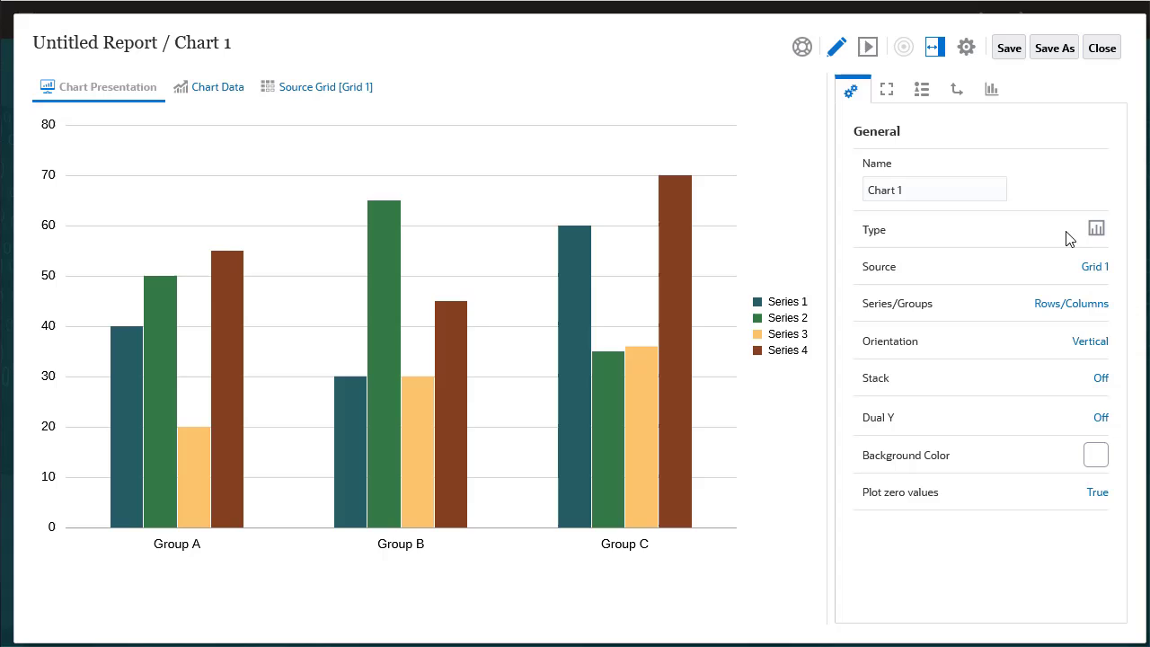
click(1096, 229)
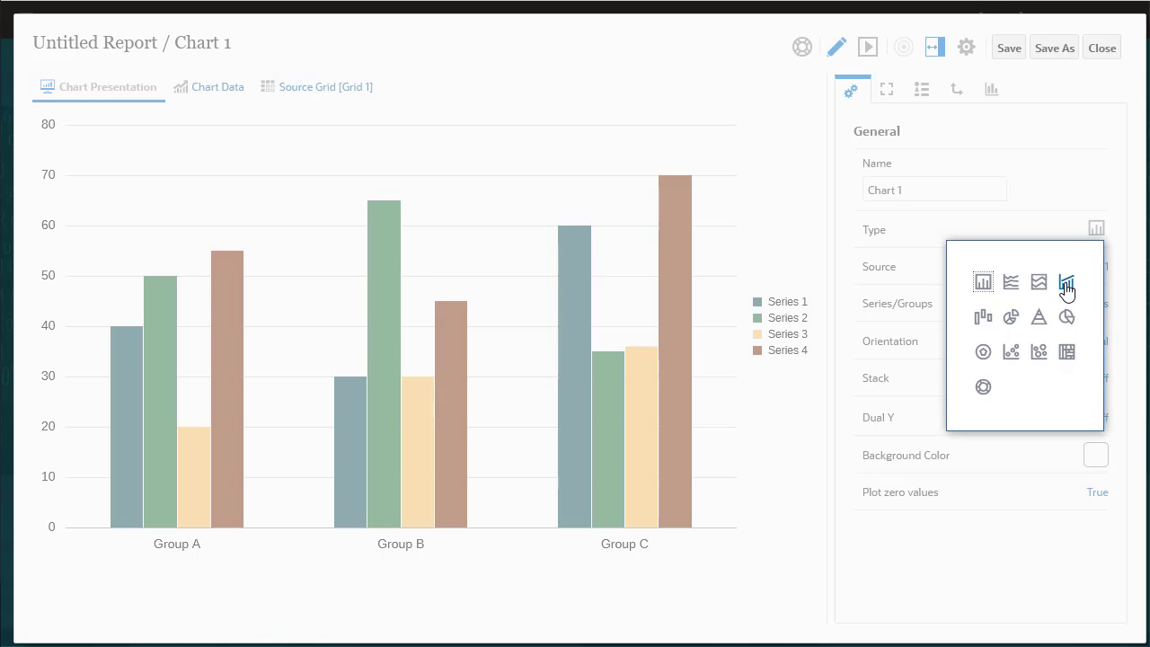
click(1069, 232)
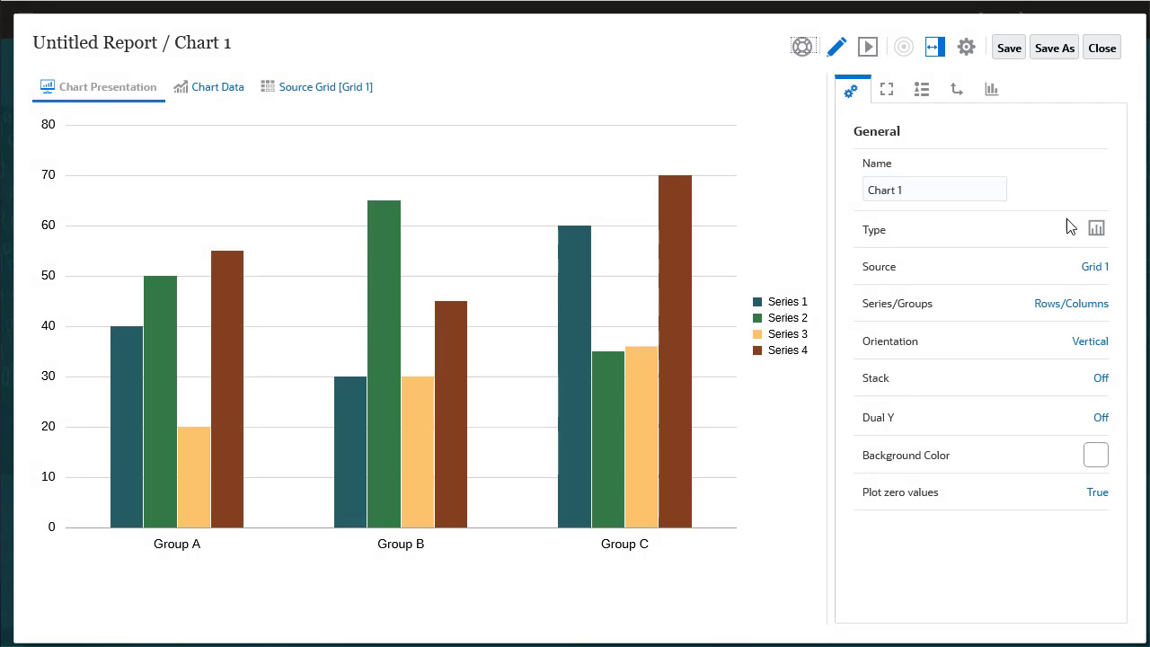
Step: Upload vision.png and insert it as the logo image at the top of the report
click(1102, 49)
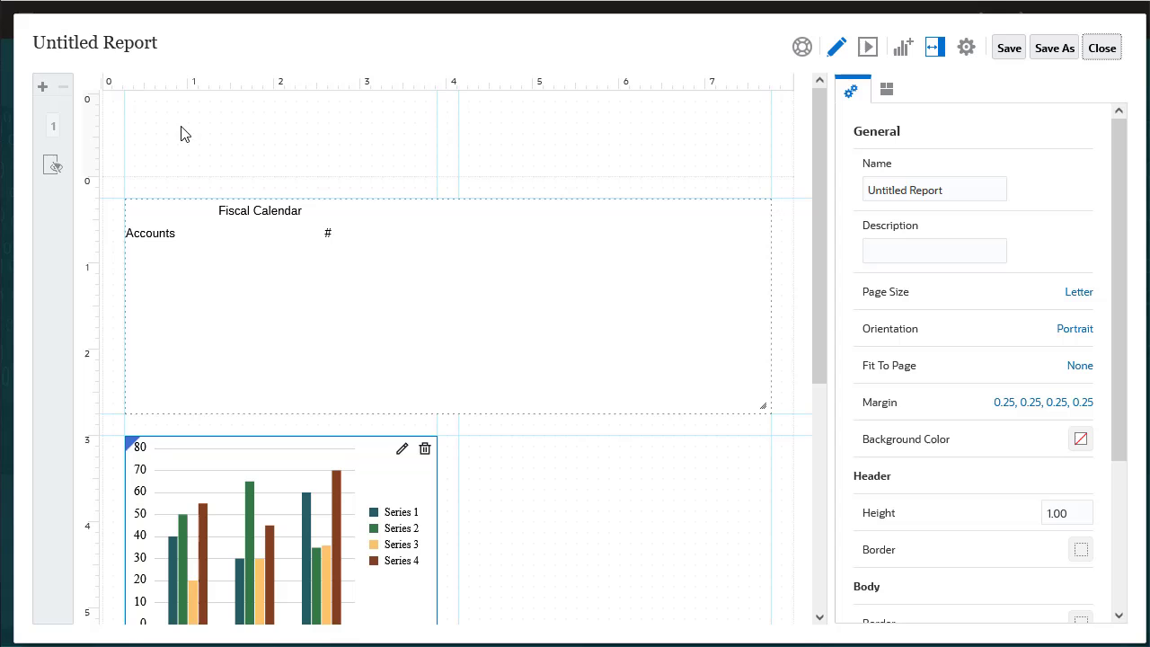
right_click(153, 126)
mouse_move(239, 136)
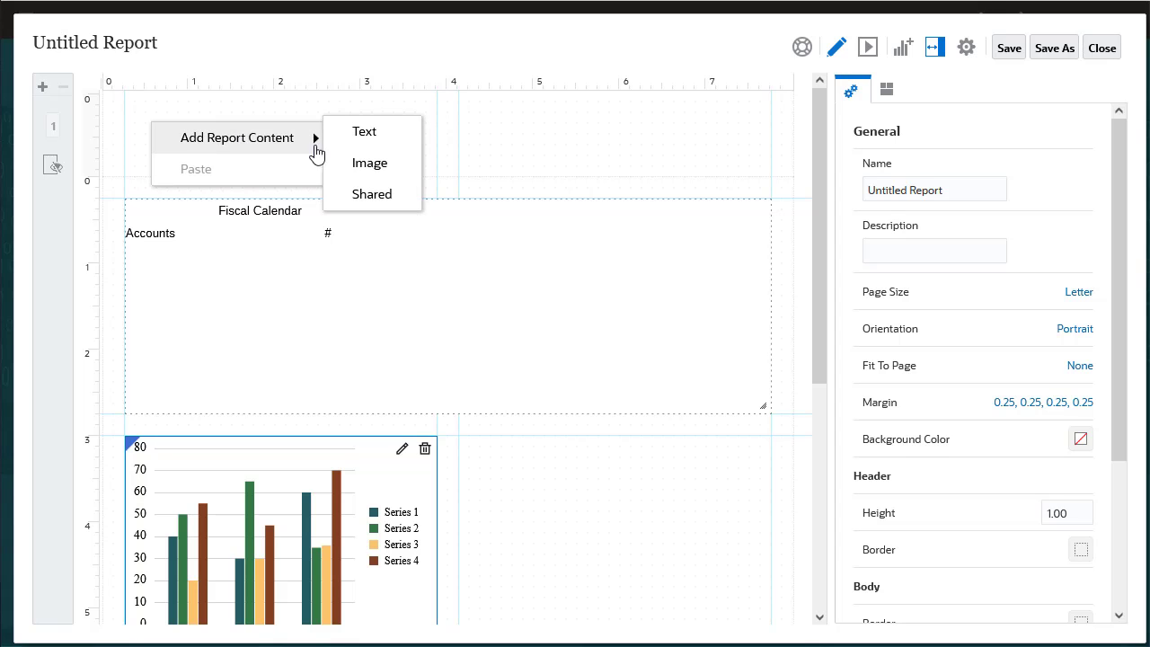
click(379, 169)
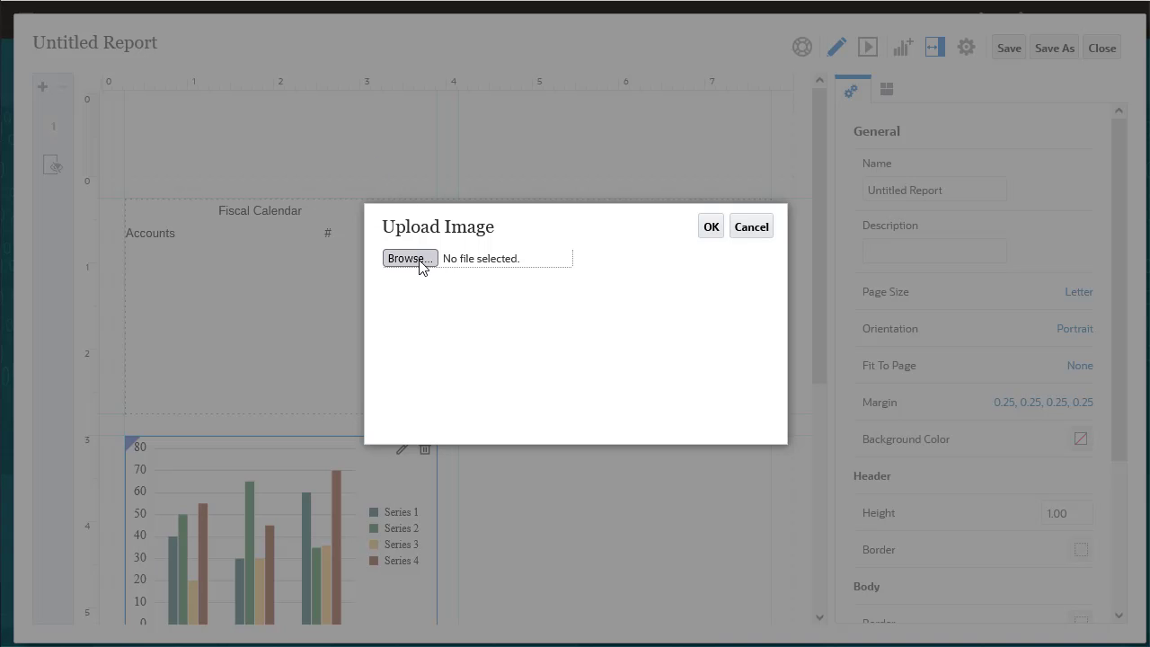
click(421, 261)
click(183, 241)
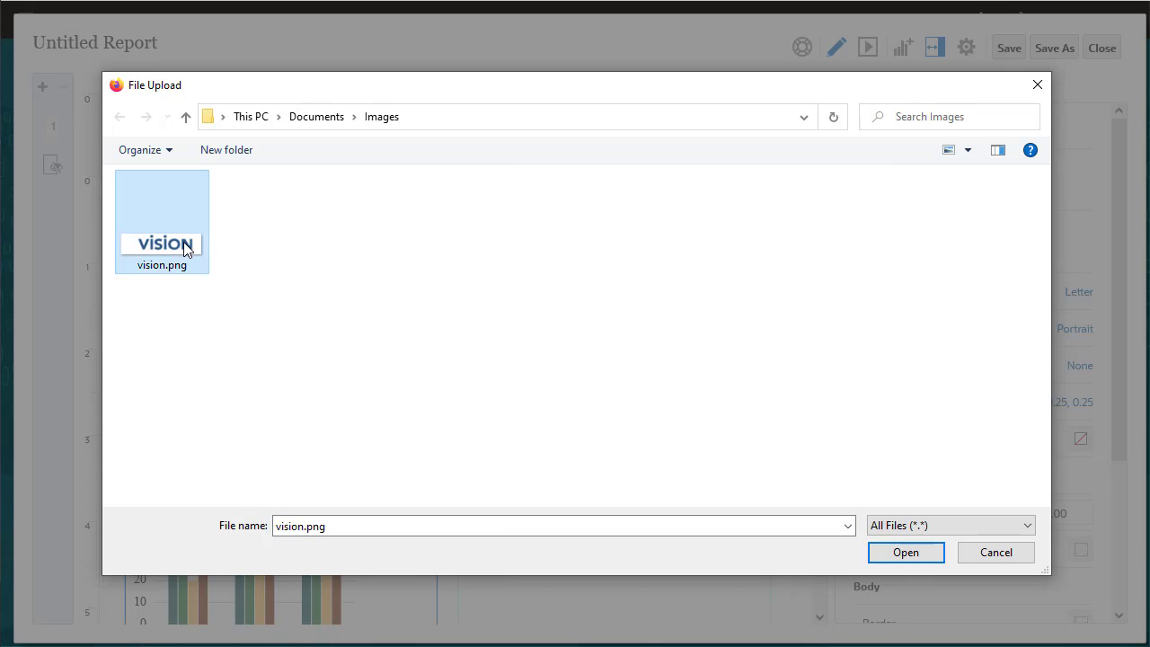
click(906, 552)
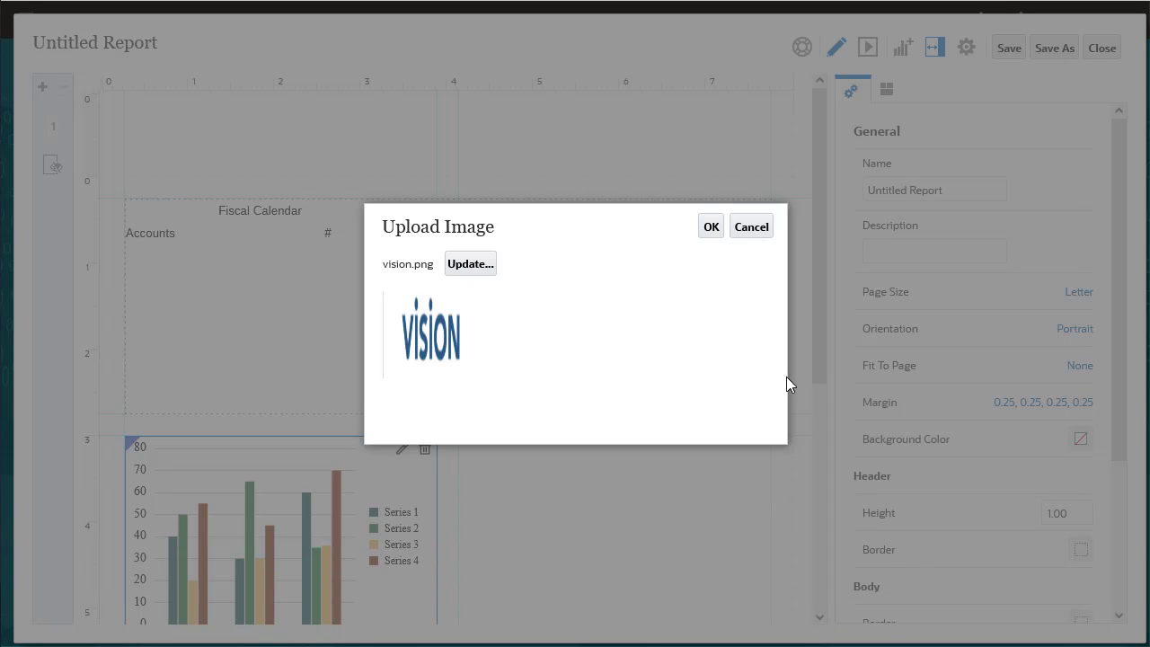
click(711, 234)
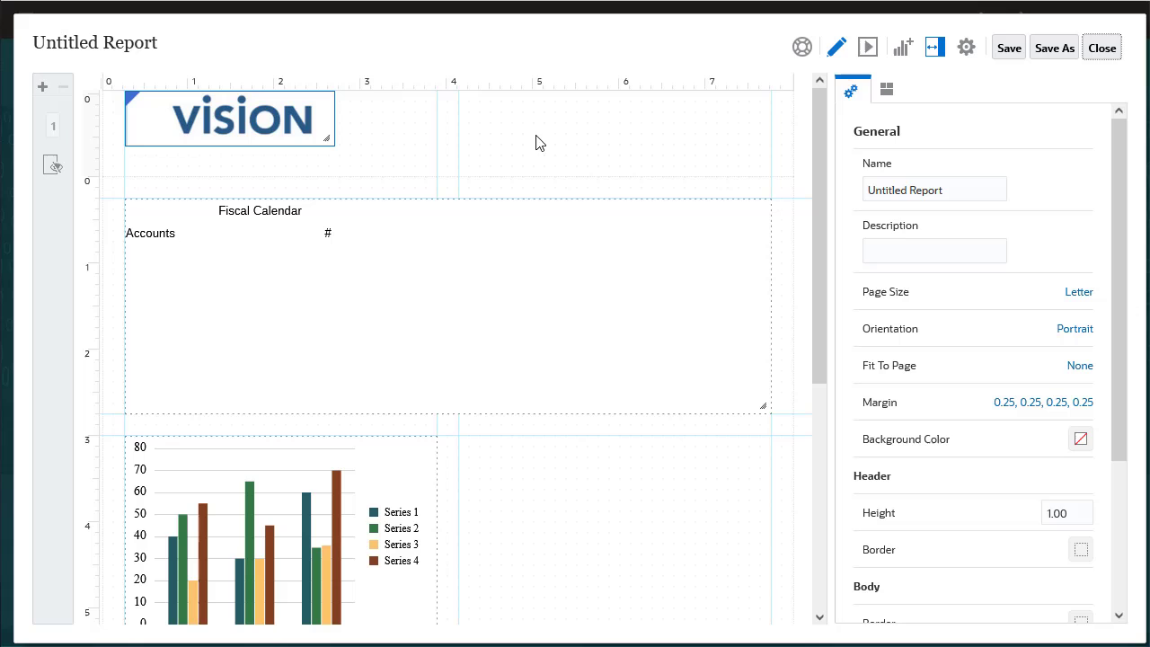
Step: Add a header text box reading 'Run' followed by the DateTime(short, short) function
right_click(527, 129)
mouse_move(653, 146)
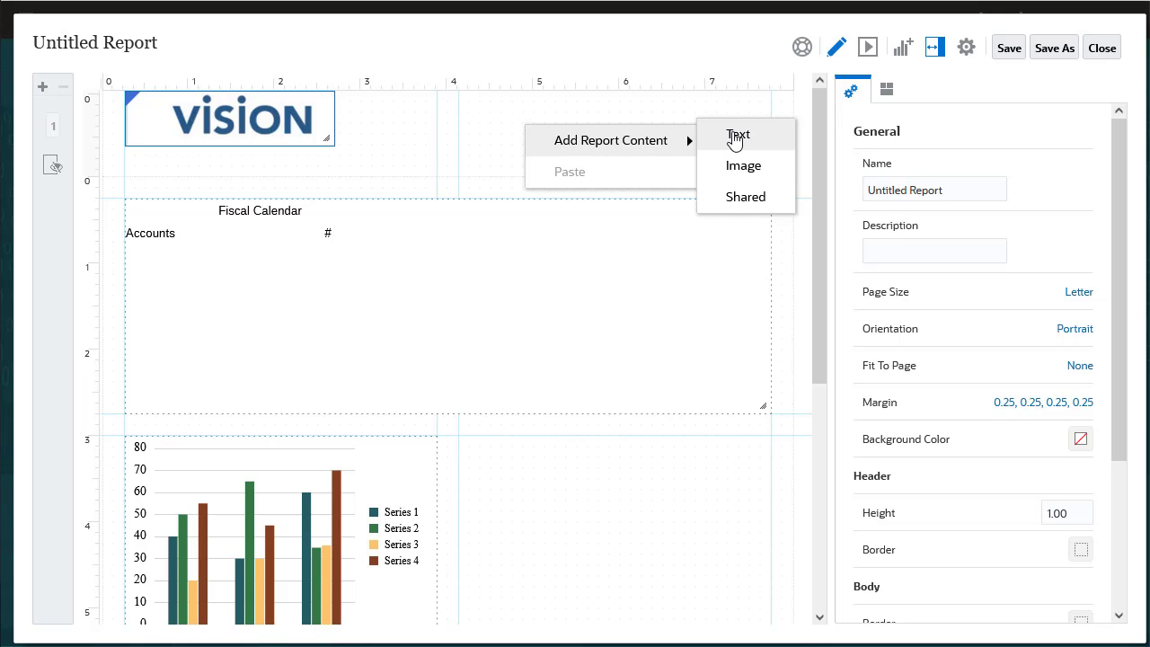
click(736, 137)
click(449, 160)
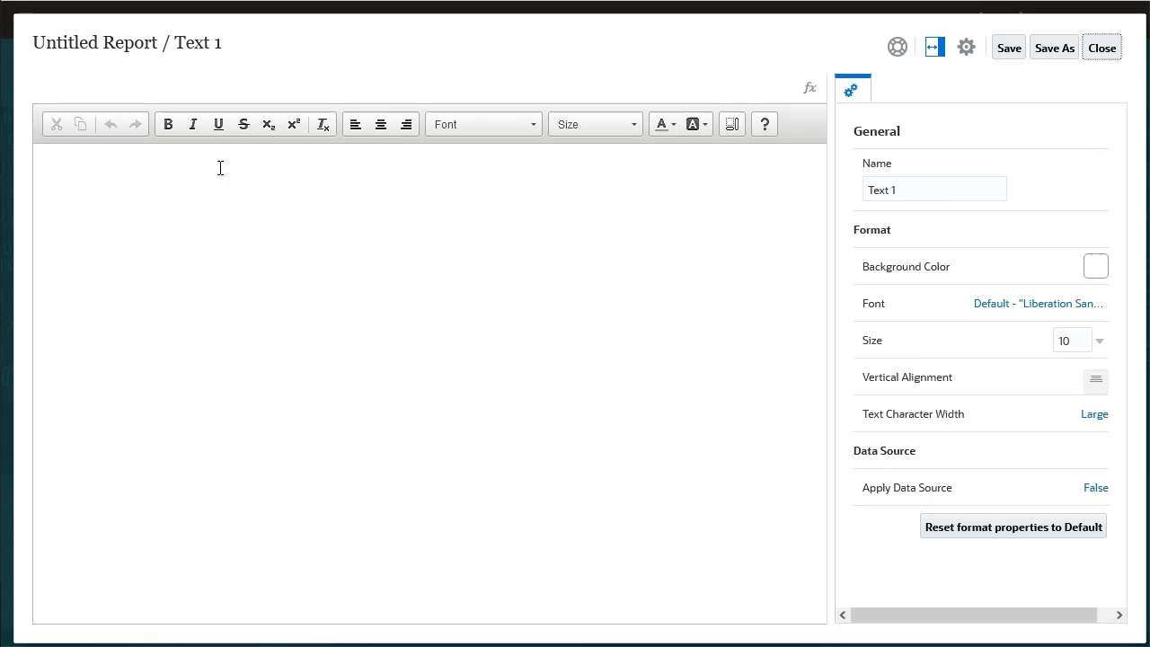
text(Run Date:)
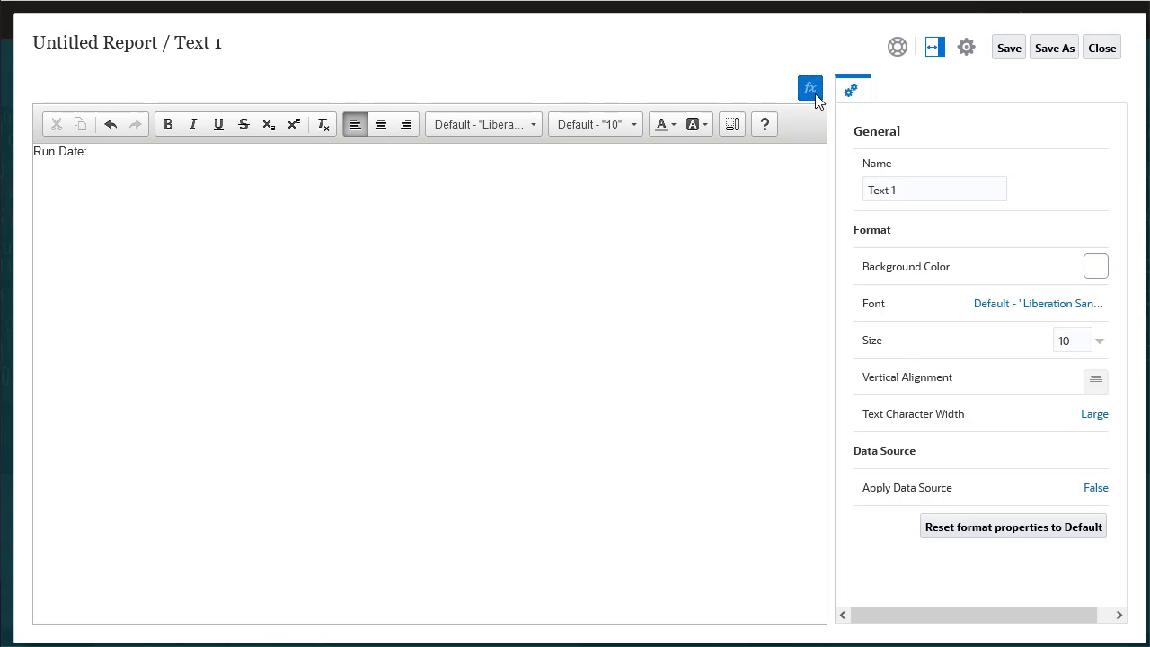
click(811, 90)
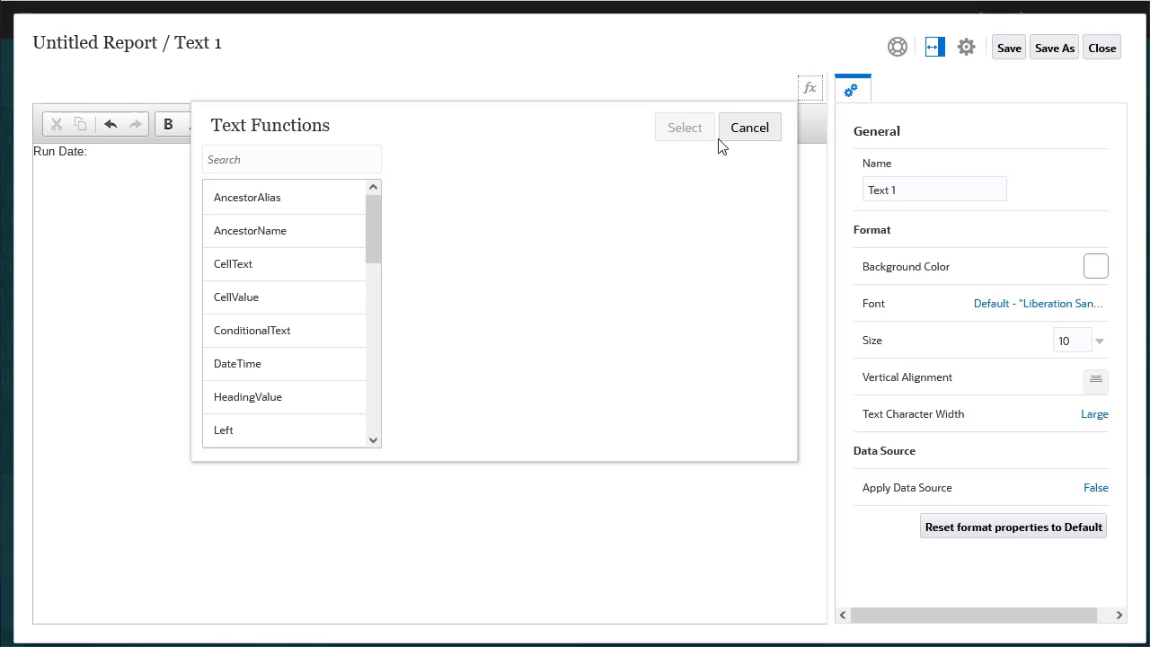
click(269, 361)
click(685, 128)
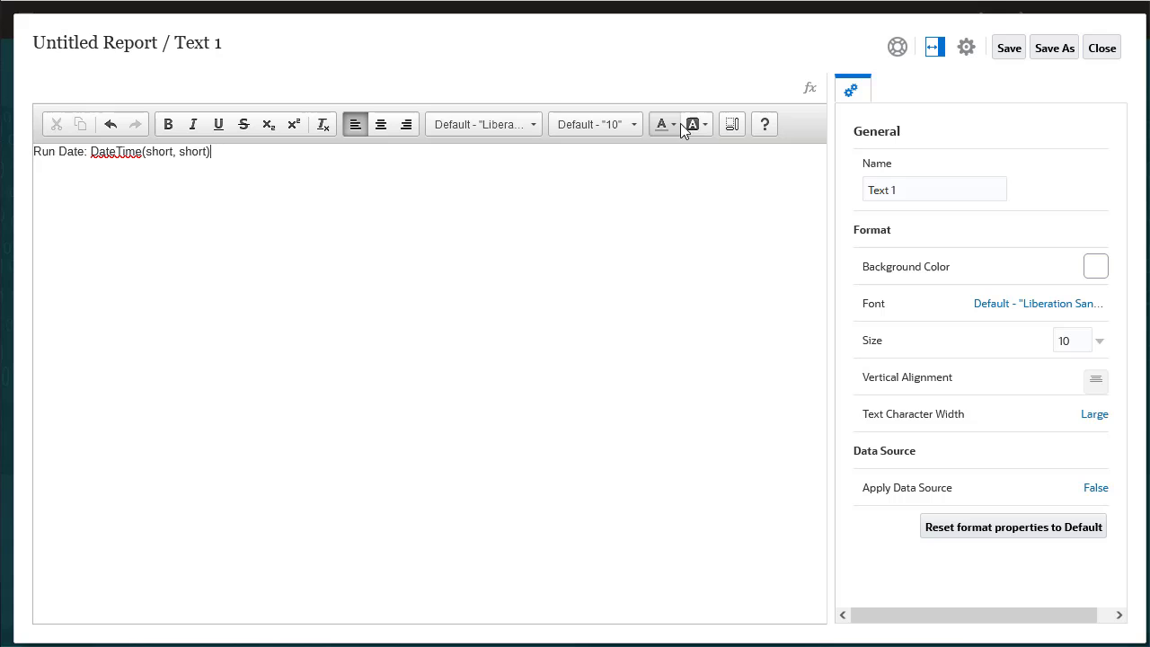
Step: Widen the Run Date box to show the function and move it right in the header
click(1102, 47)
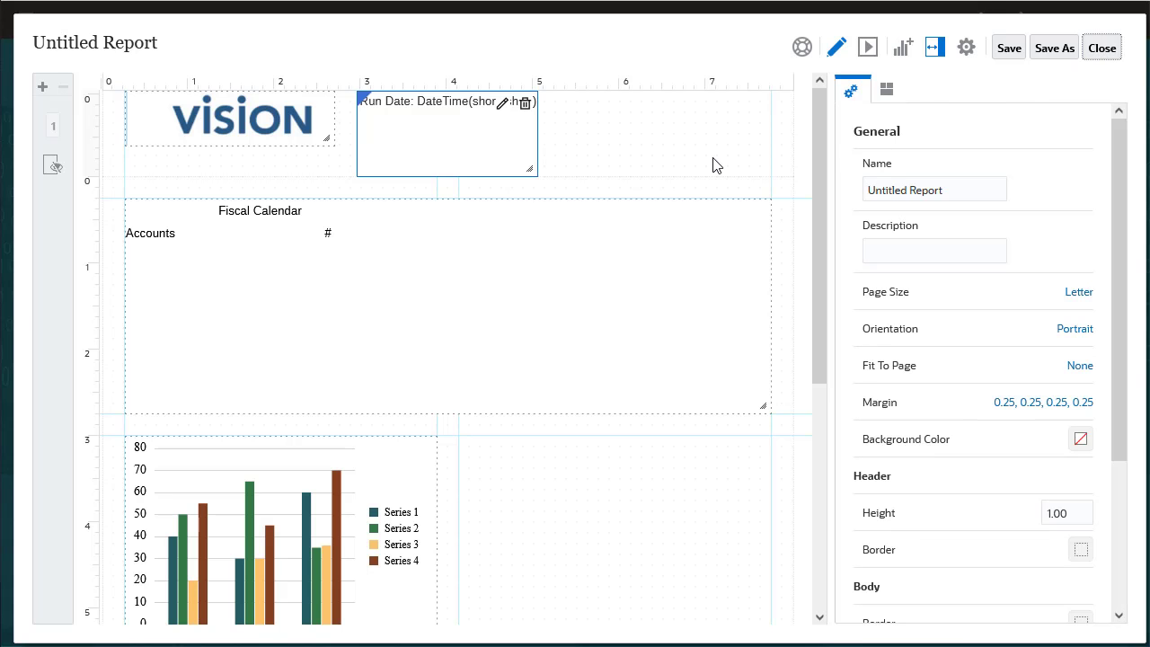
drag(534, 171, 548, 141)
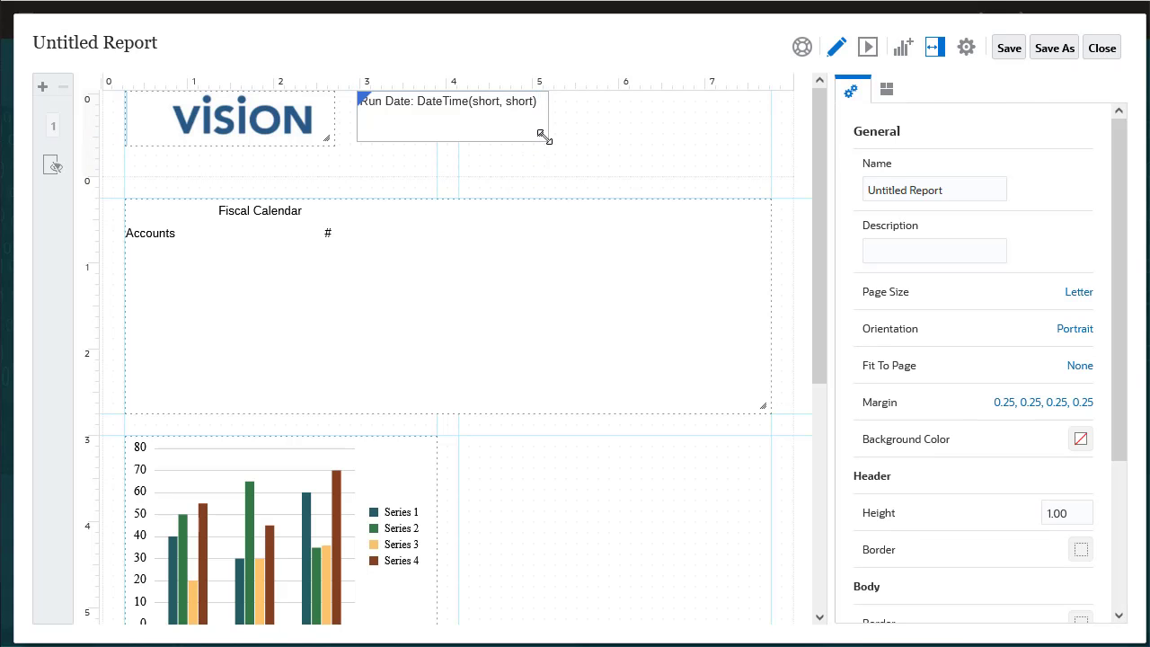
drag(369, 102, 469, 104)
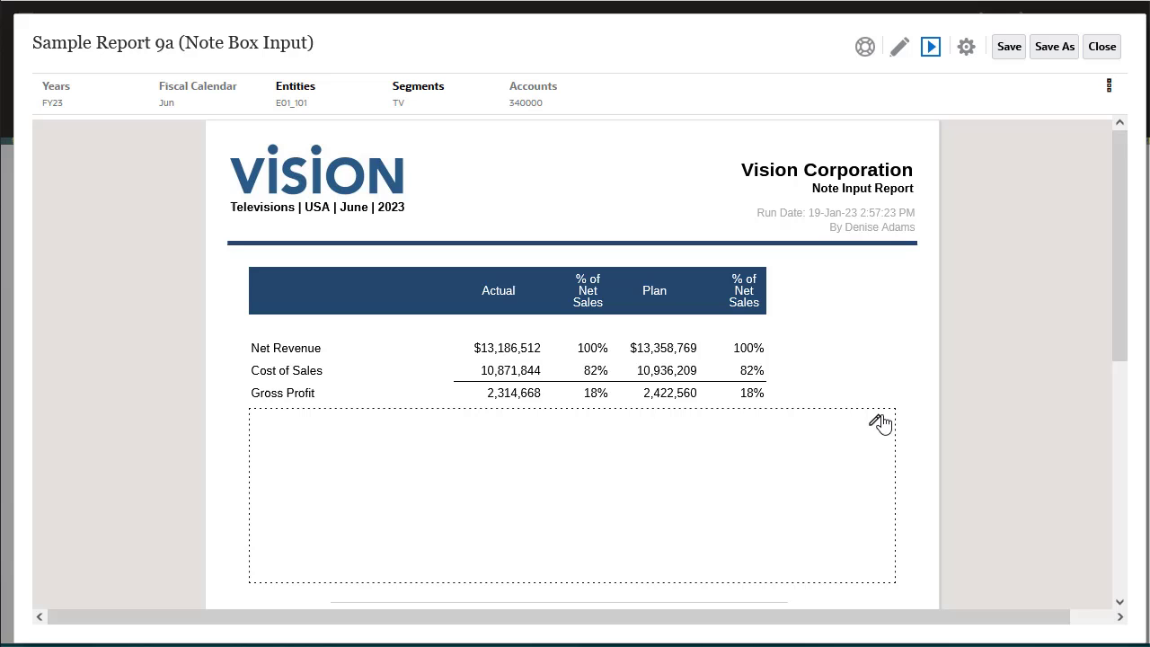
Step: Paste the prepared text into the Performance Summary note of Sample Report 9a and save it
click(876, 423)
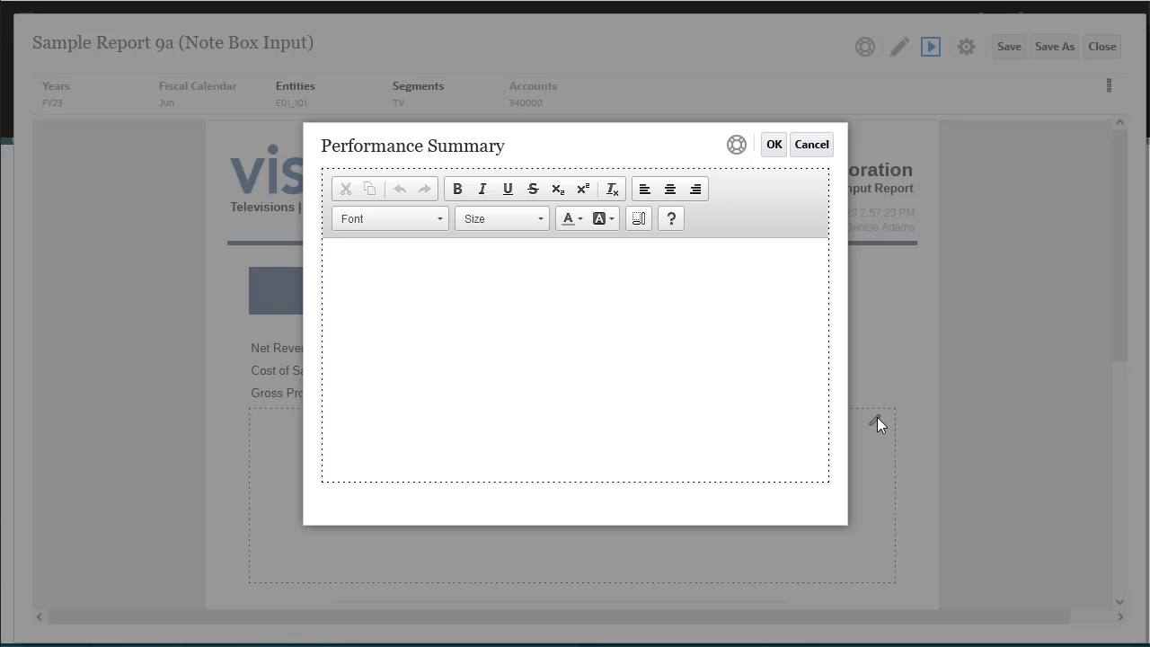
click(400, 269)
text(Ut id pretium lacus. Etiam at diam egestas, posuere leo ut, congue eros. Integer suscipit suscipit est, sed egestas tortor ultricies a. Aliquam at nisl sit amet sem rutrum lobortis.)
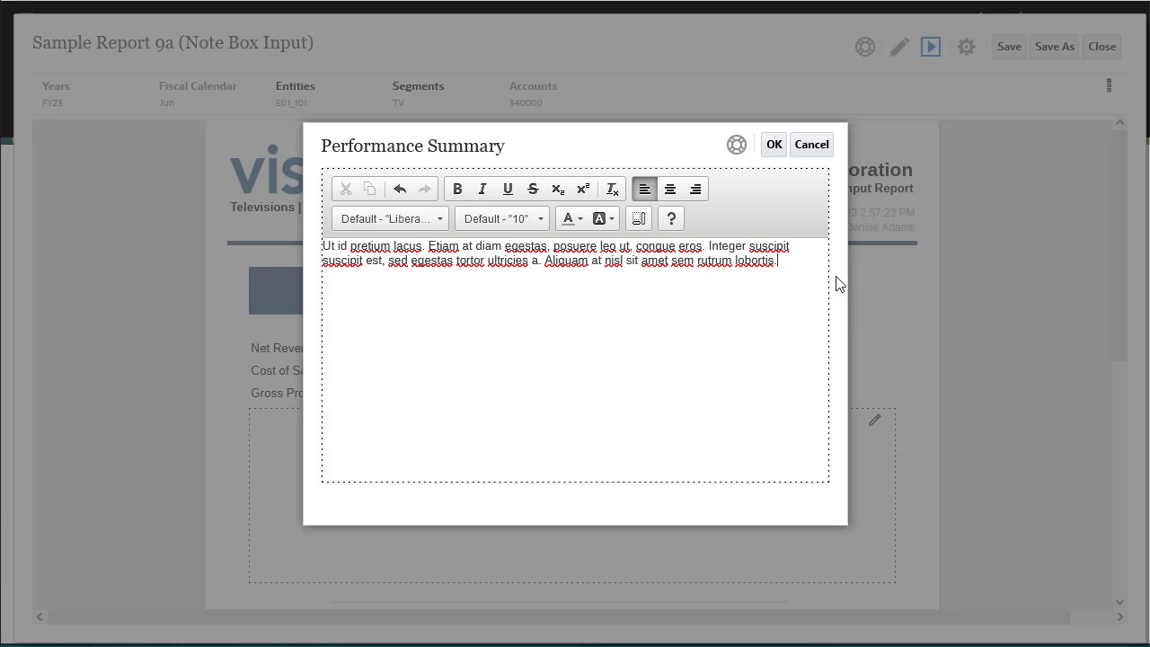
click(773, 145)
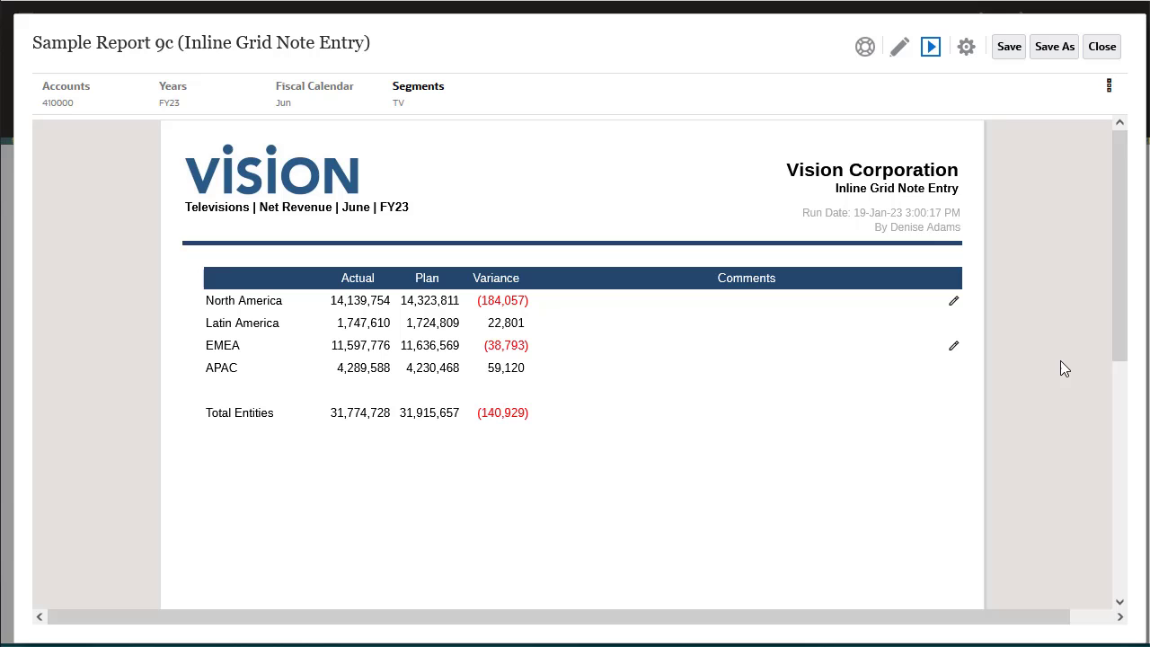
Step: Add the pasted variance explanation as the North America comment in report 9c
click(955, 303)
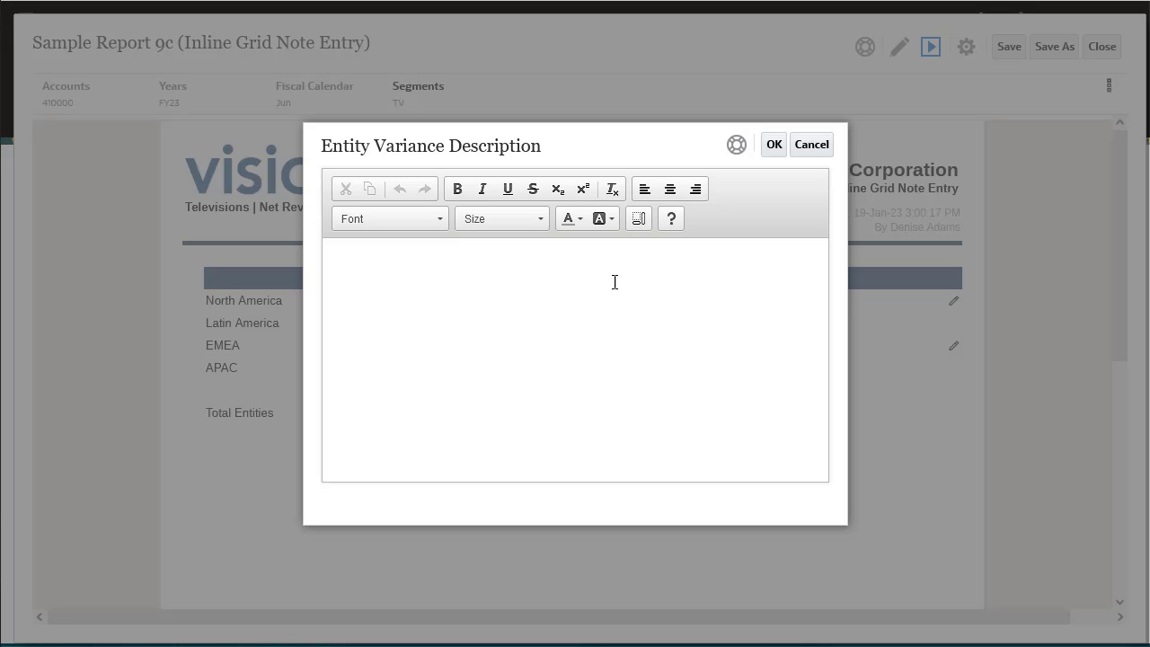
text(Quisque eleifend urna vitae ante porttitor, a volutpat turpis suscipit. Cras interdum arcu risus, nec auctor neque blandit a. Nulla erat augue, suscipit vitae arcu ut, aliquet sodales dolor. Etiam vel risus sit amet enim fermentum porttitor. Donec ultrices erat quis rhoncus viverra.)
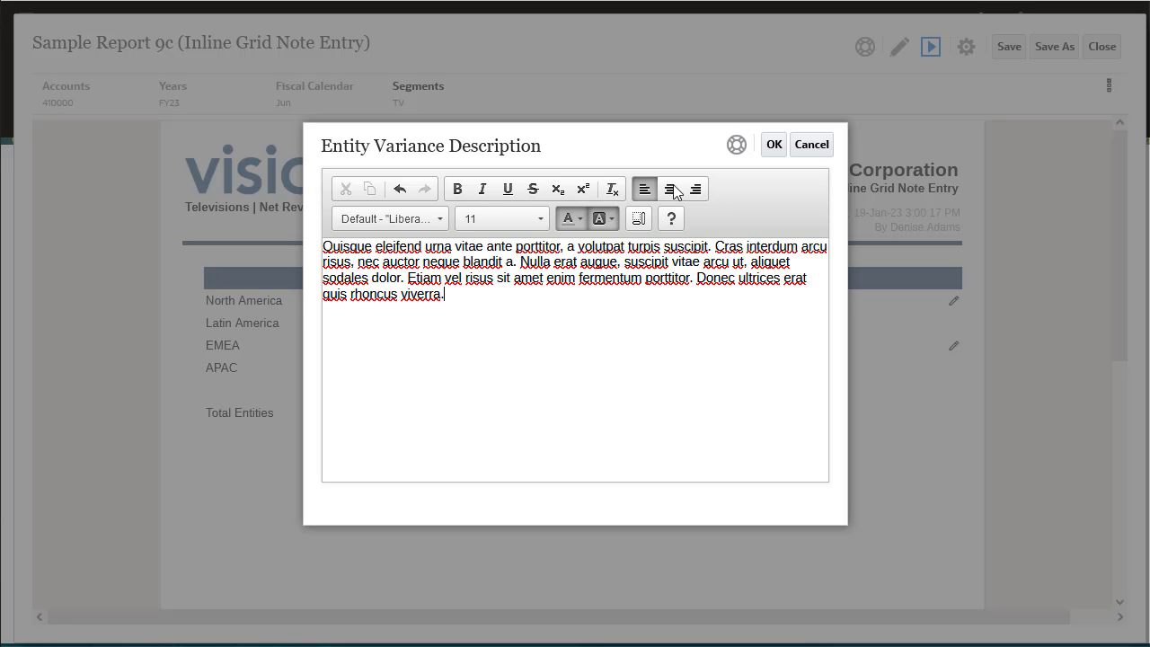
click(773, 145)
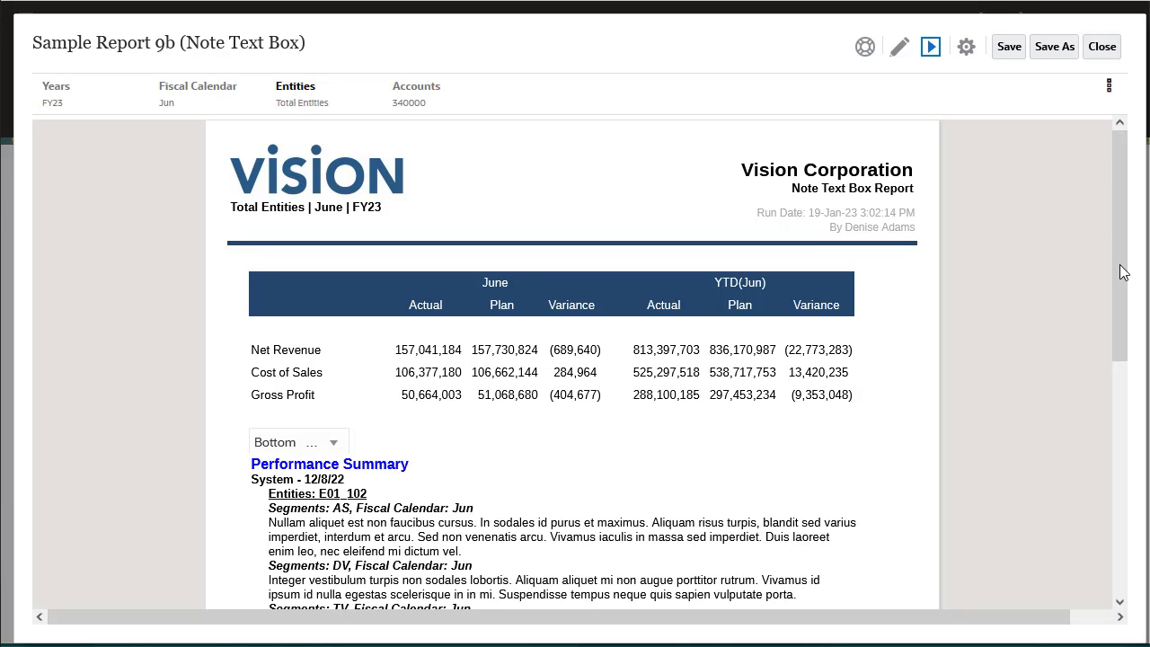
Step: Scroll through the aggregated notes and open the Total Entities member filter list
drag(1122, 272, 1130, 416)
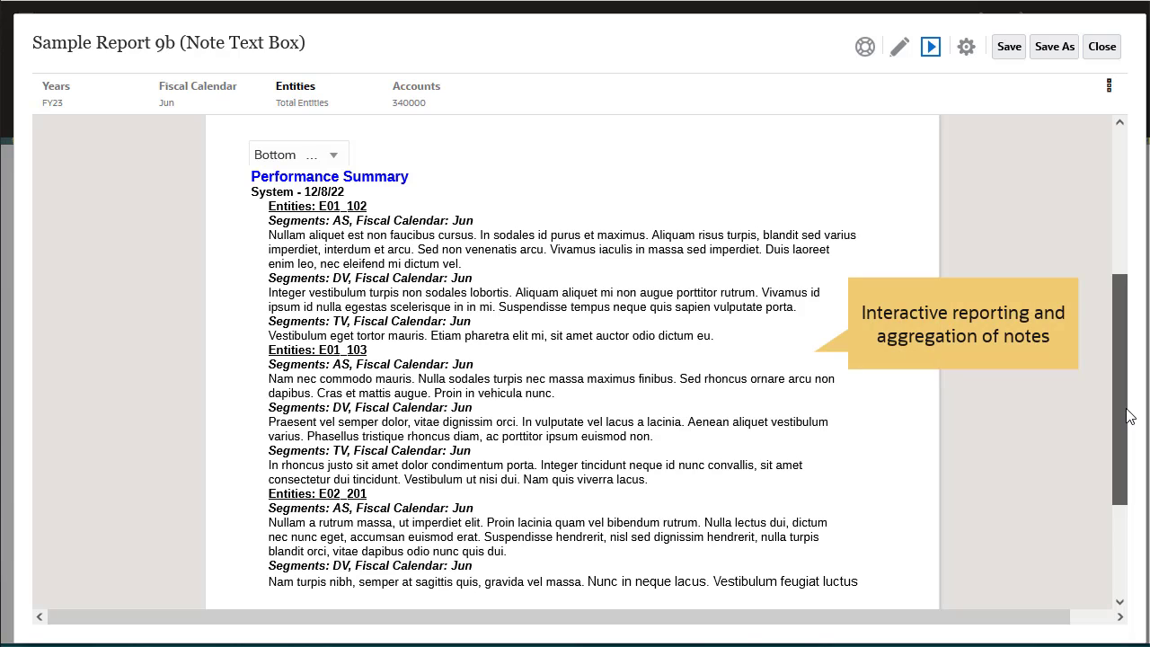
drag(1130, 416, 1129, 259)
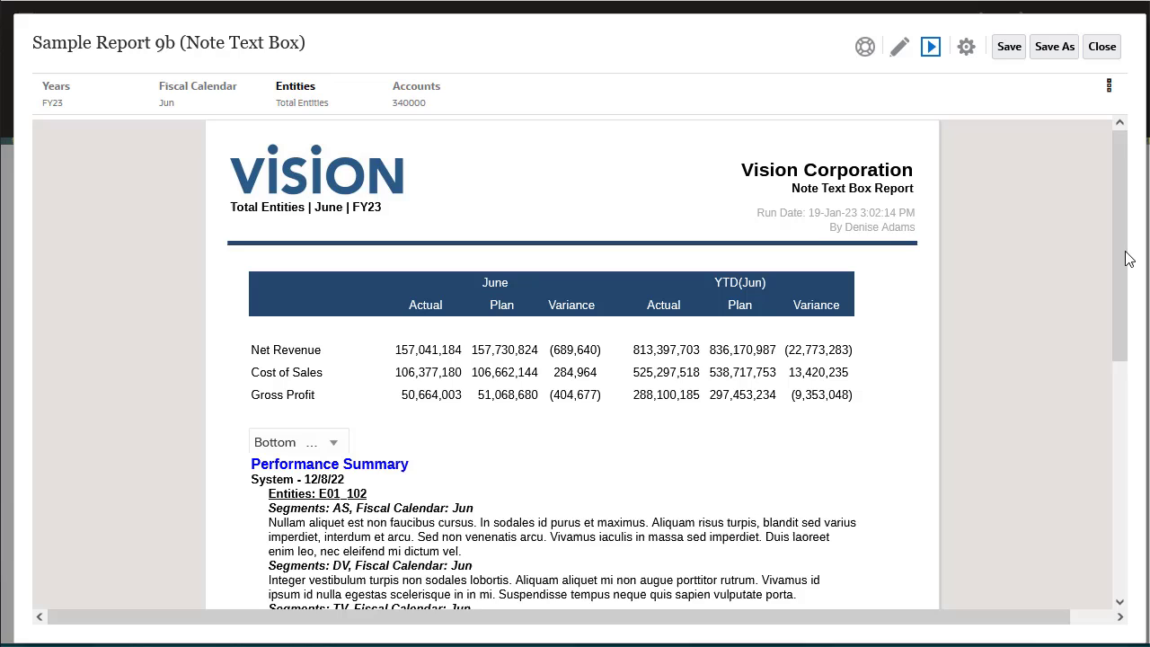
click(331, 443)
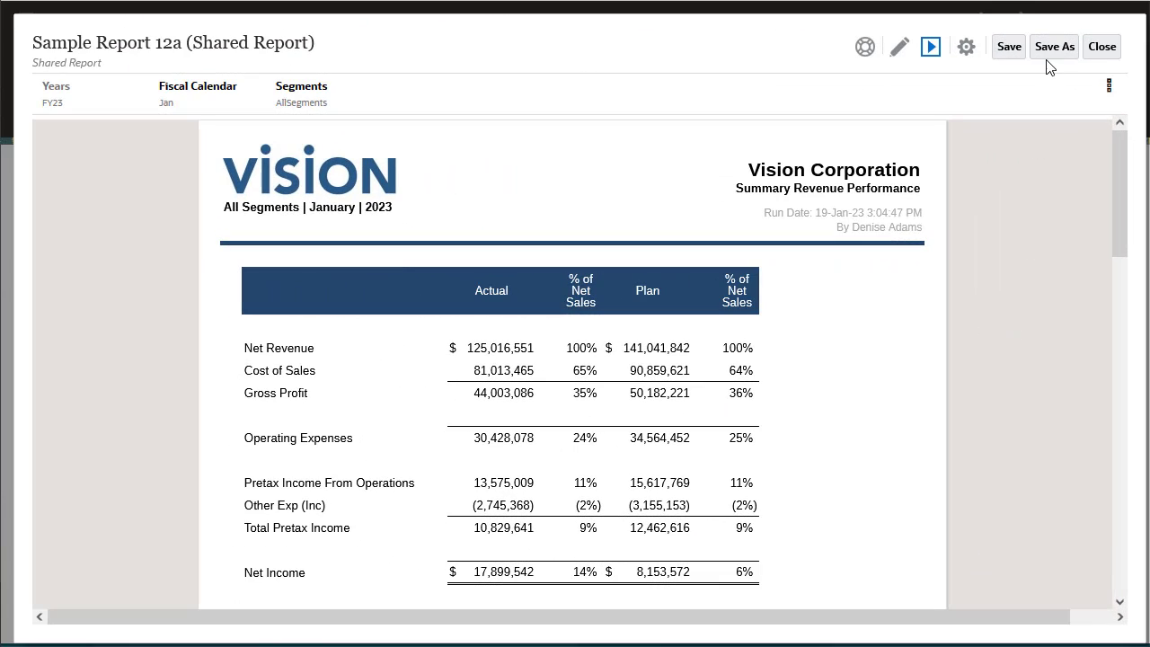
Step: Open Save As for Sample Report 12a and tick Save As Shared Report
click(1048, 54)
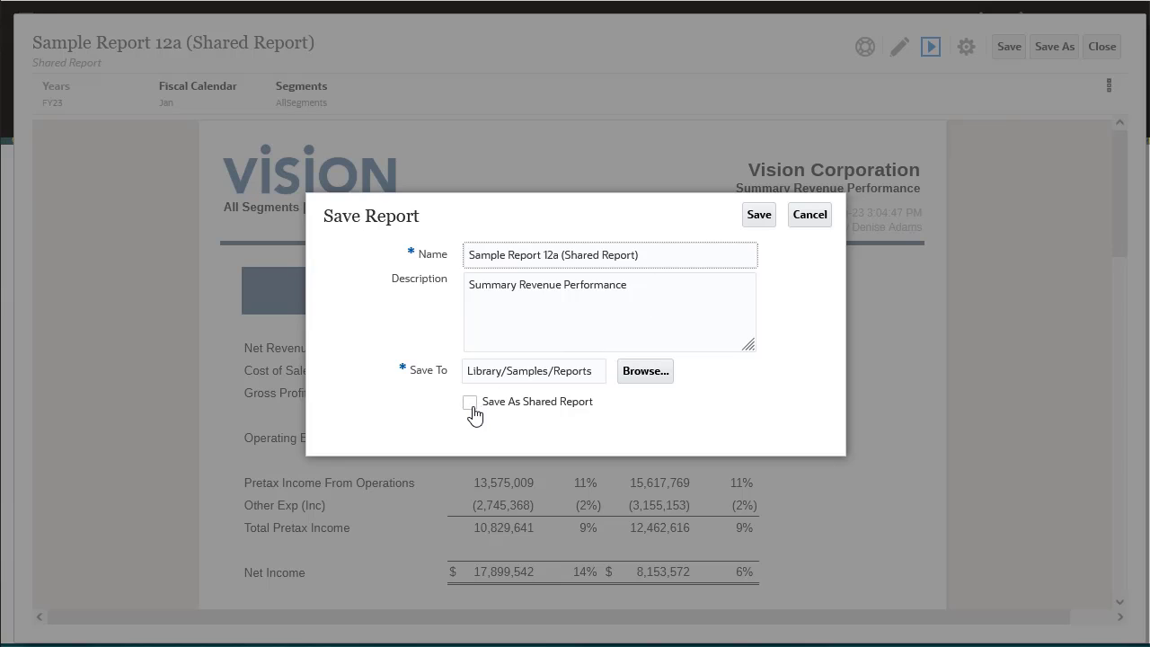
click(471, 406)
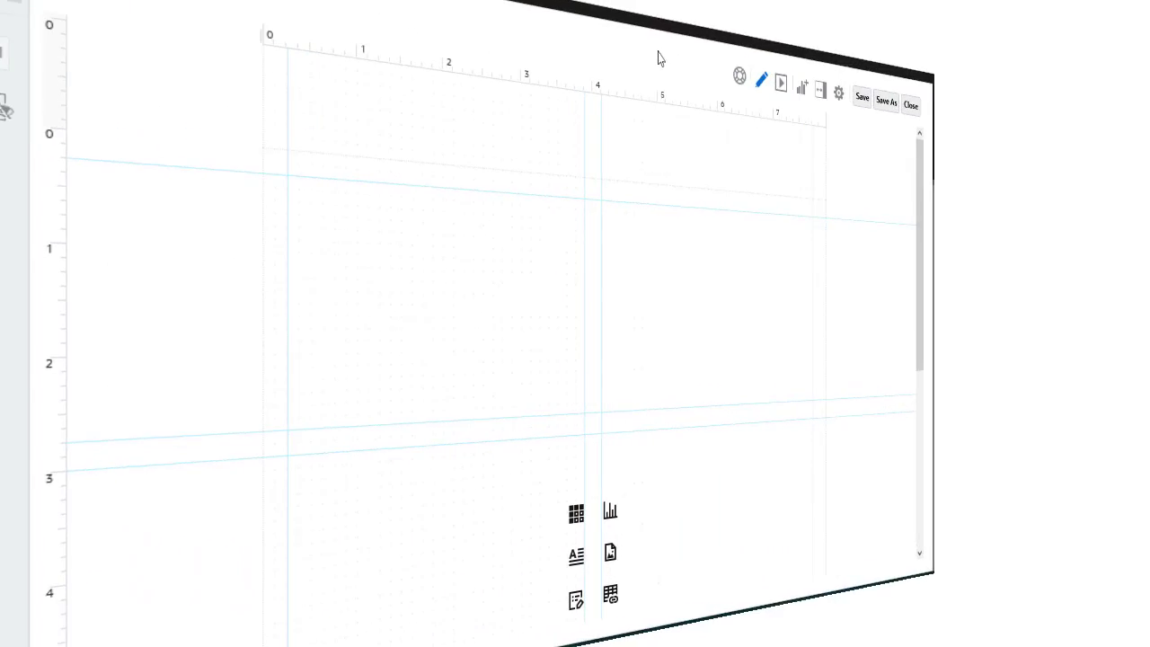
Step: Add the shared Revenue by Territory grid from Sample Report 12a, narrowed to hide its last column
right_click(341, 243)
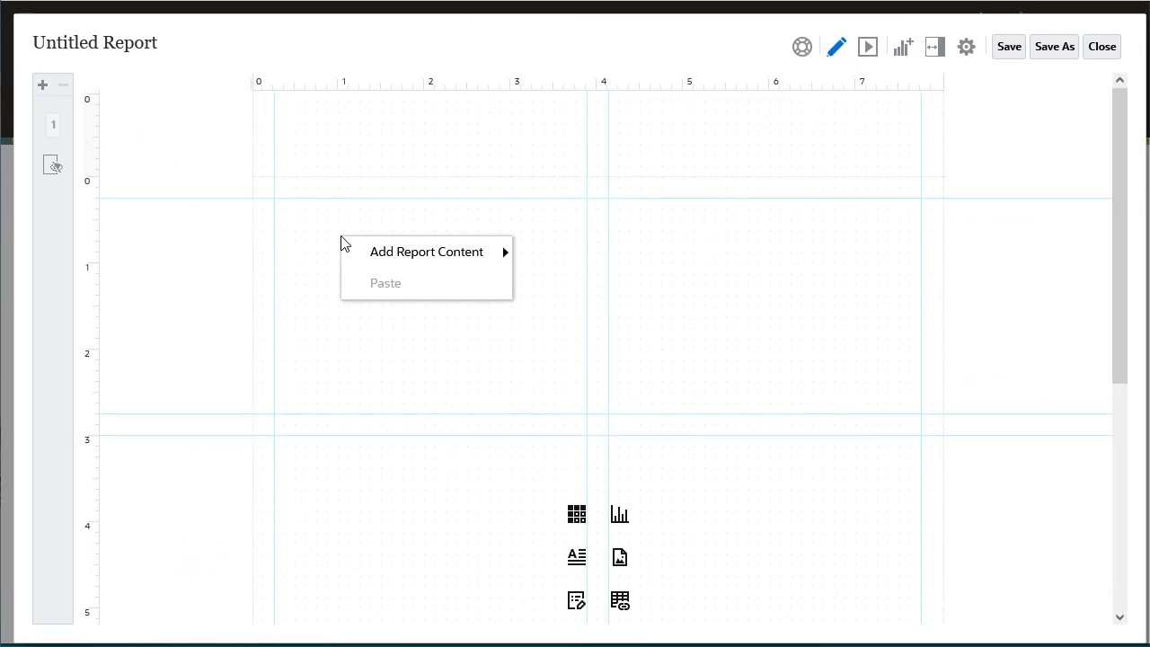
mouse_move(403, 257)
click(542, 402)
click(349, 325)
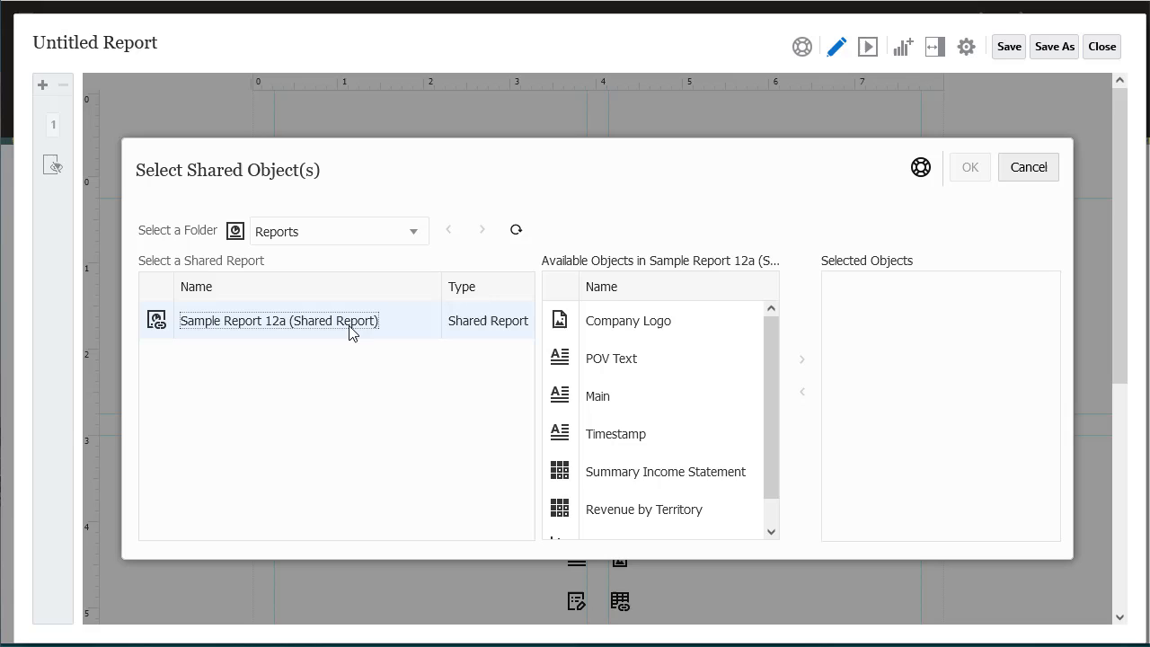
click(646, 511)
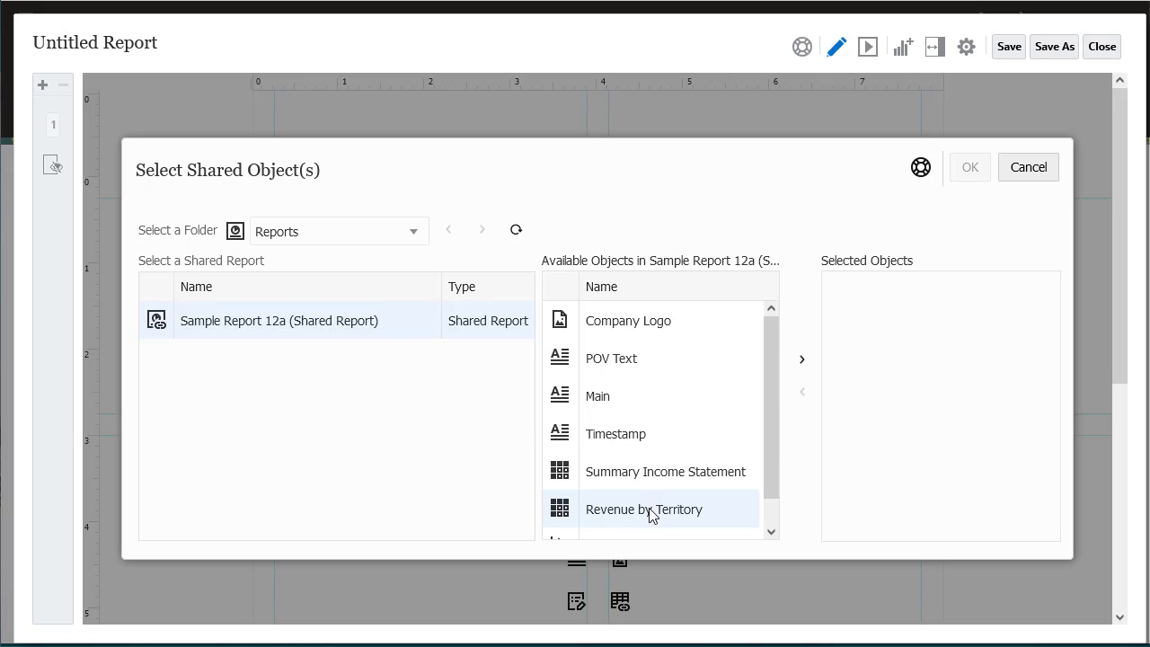
click(803, 360)
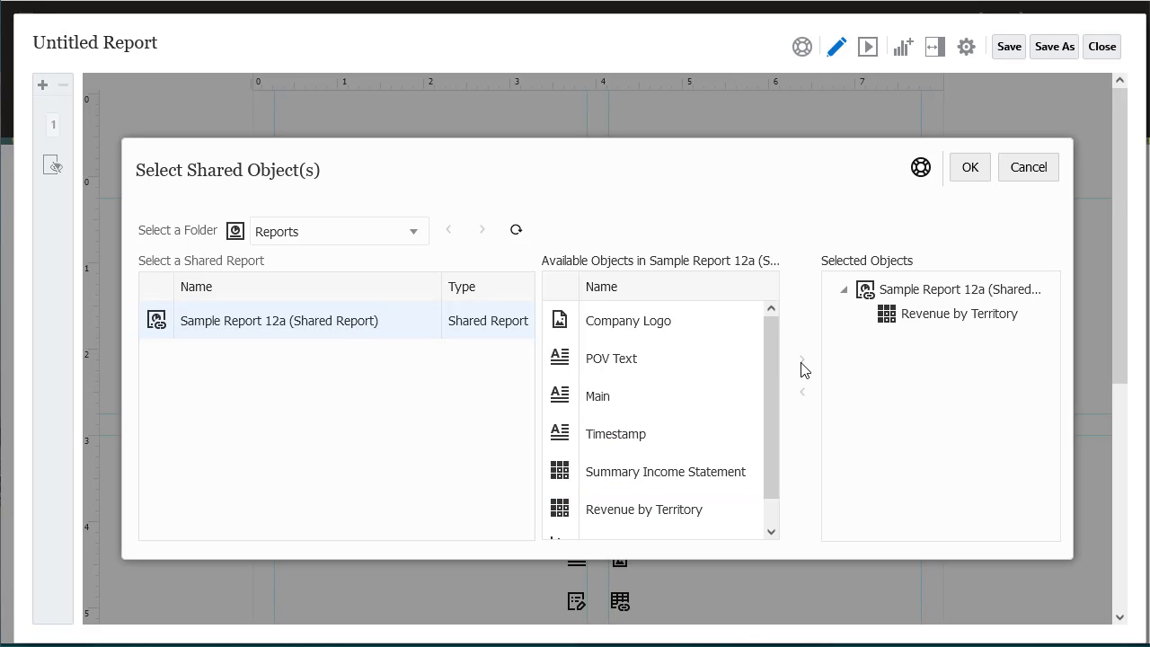
click(968, 170)
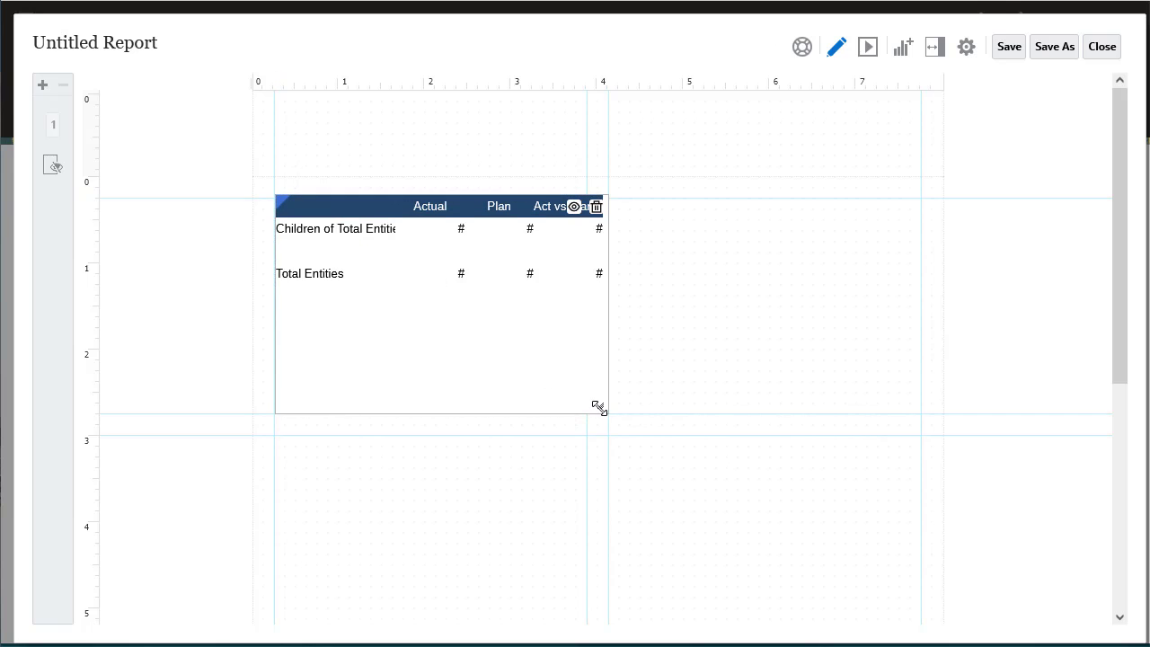
drag(597, 406, 576, 405)
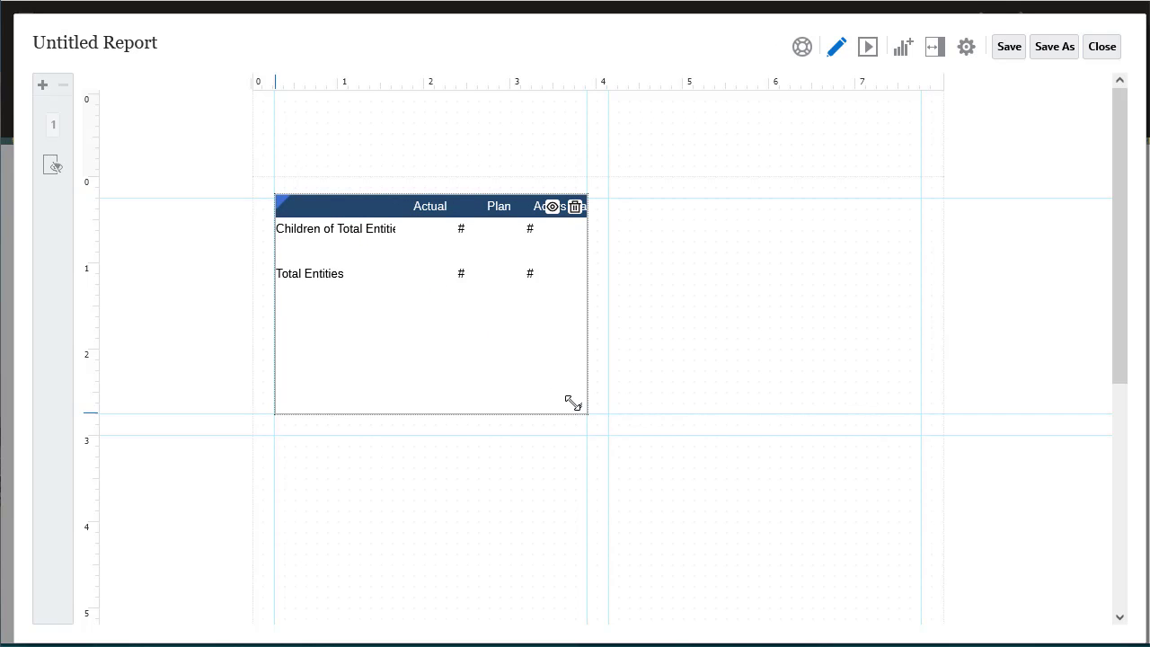
Step: Preview the territory chart and the full Sample Report 3 with data, then open the Actions menu
click(868, 51)
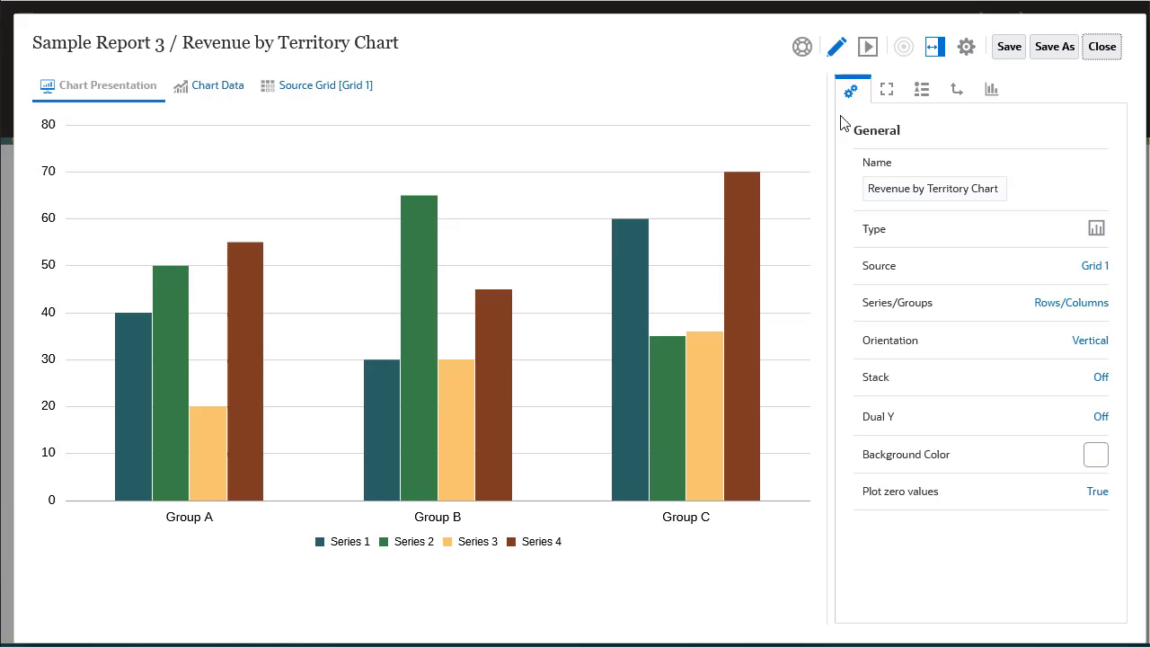
click(868, 51)
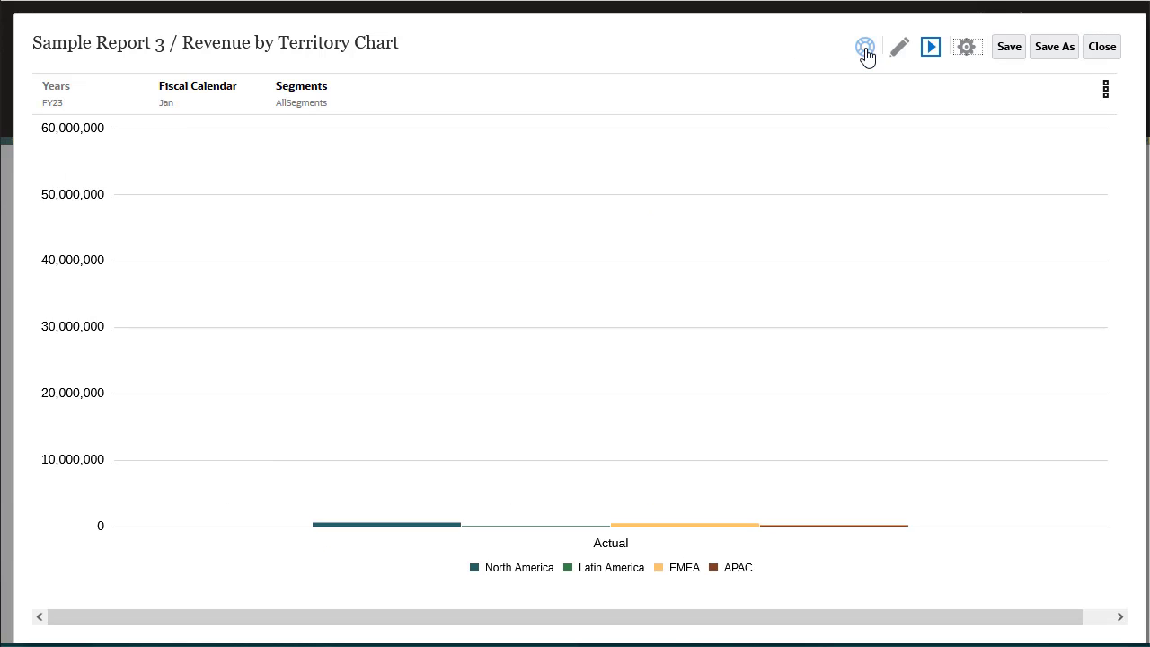
click(1100, 50)
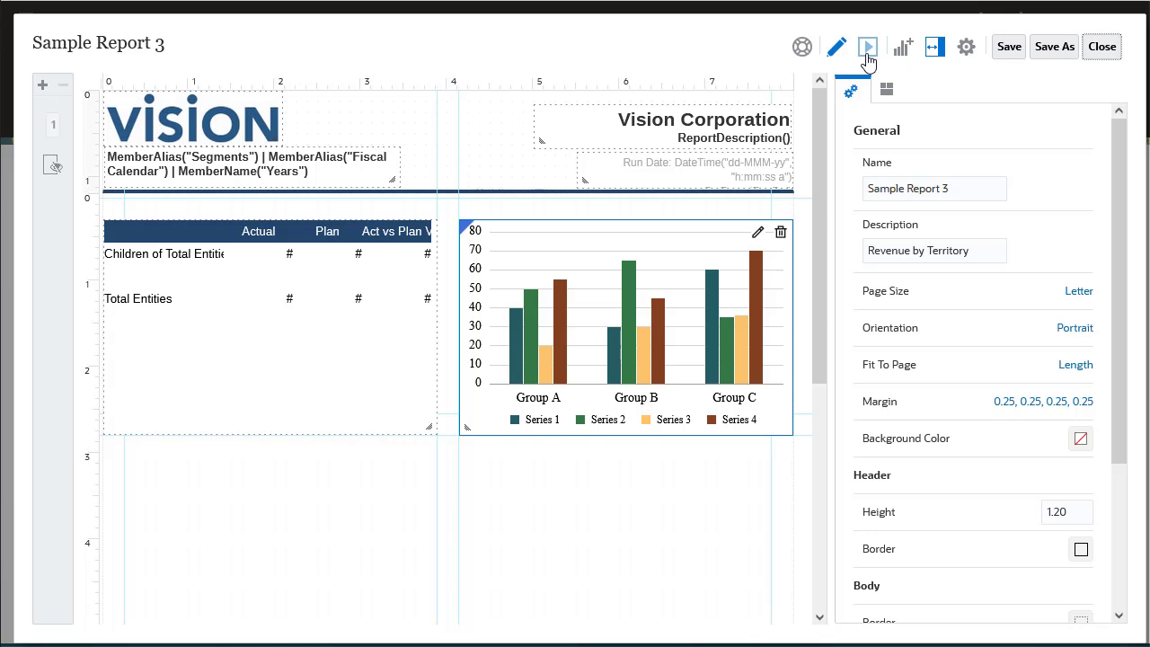
click(868, 47)
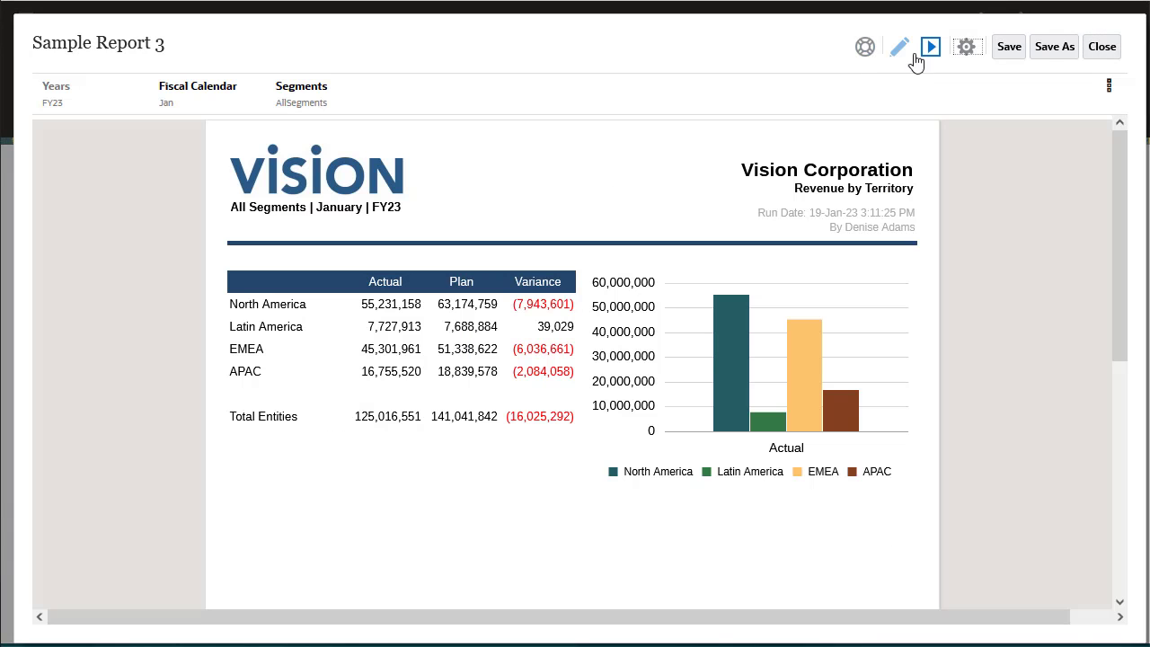
click(967, 49)
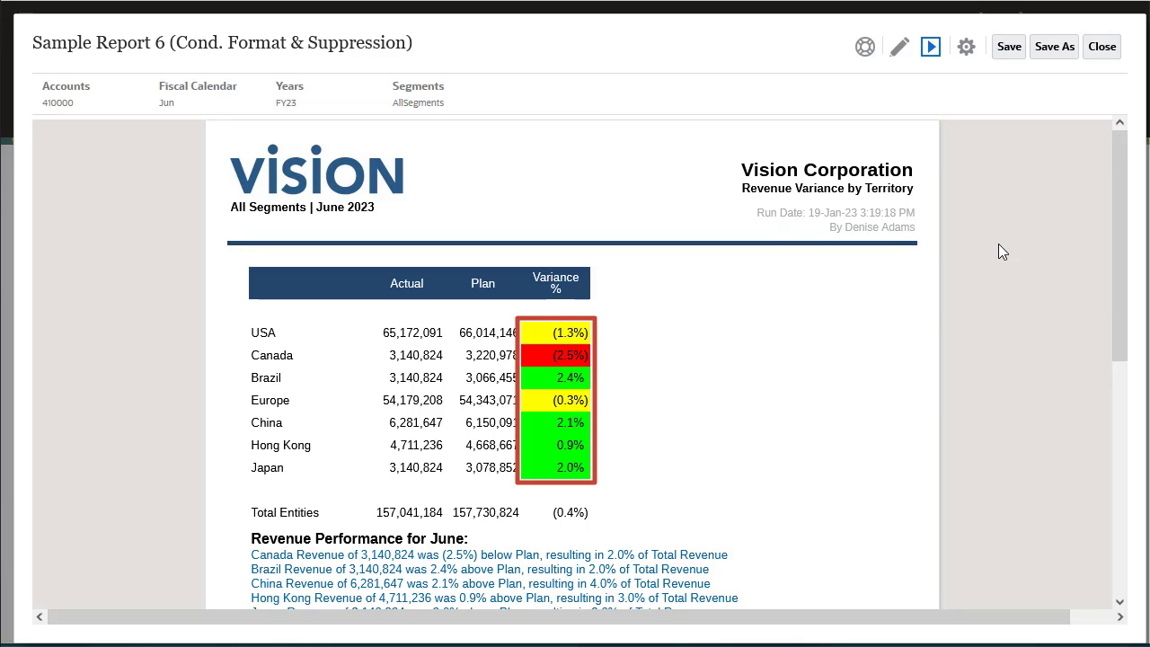
click(899, 47)
double_click(746, 232)
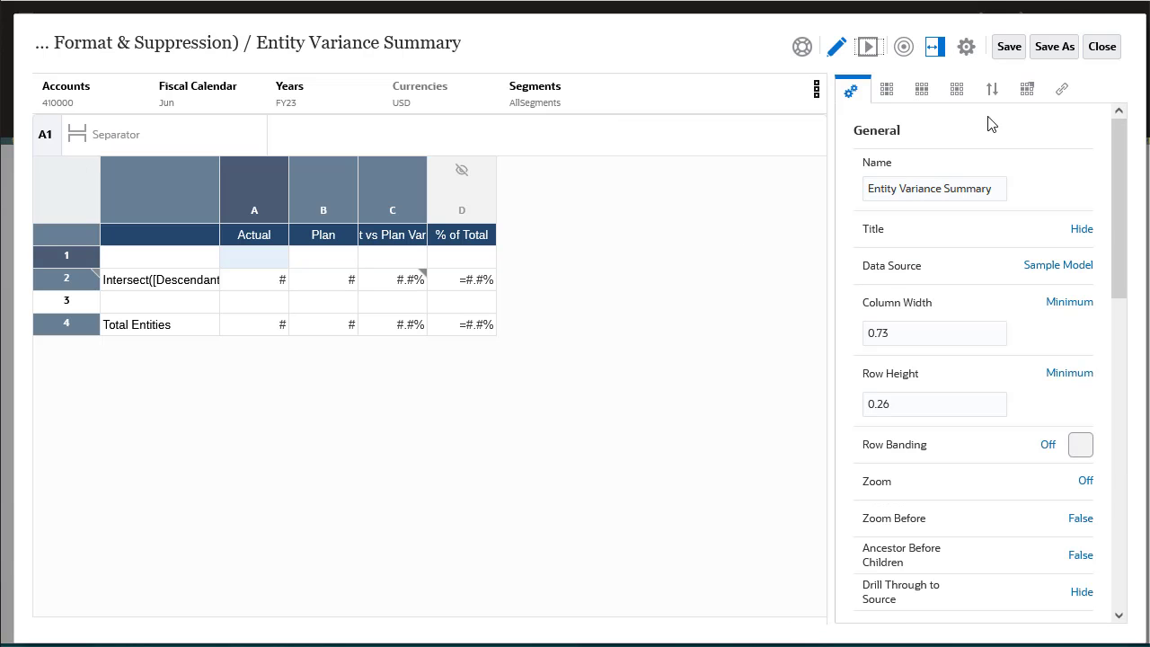
click(1027, 89)
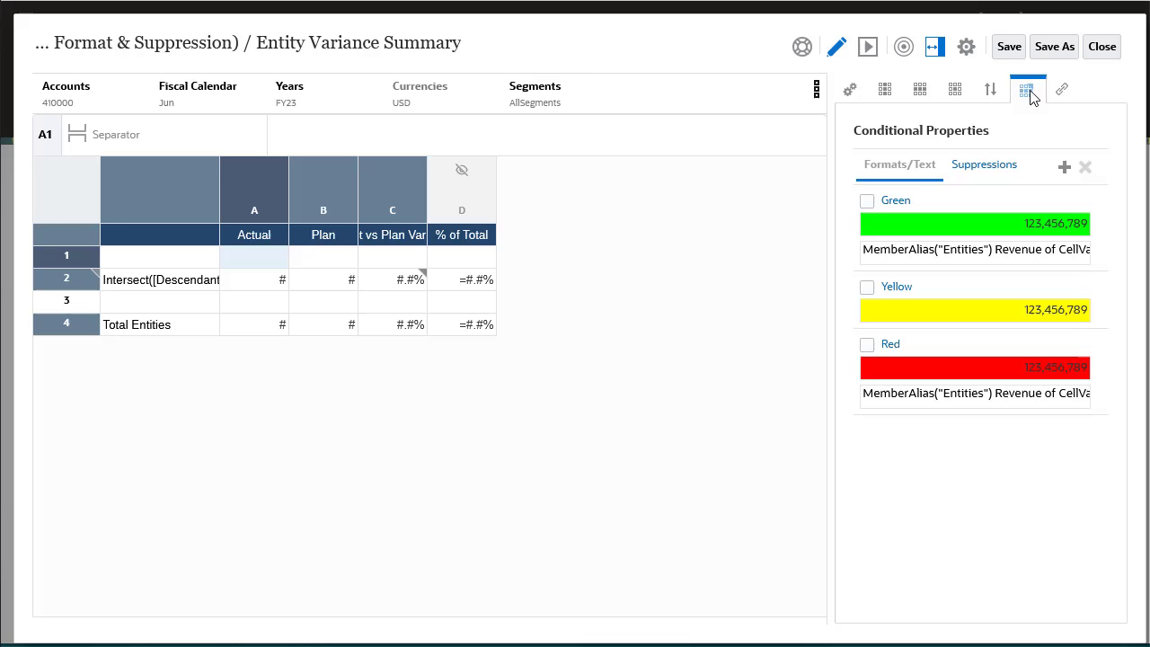
click(986, 170)
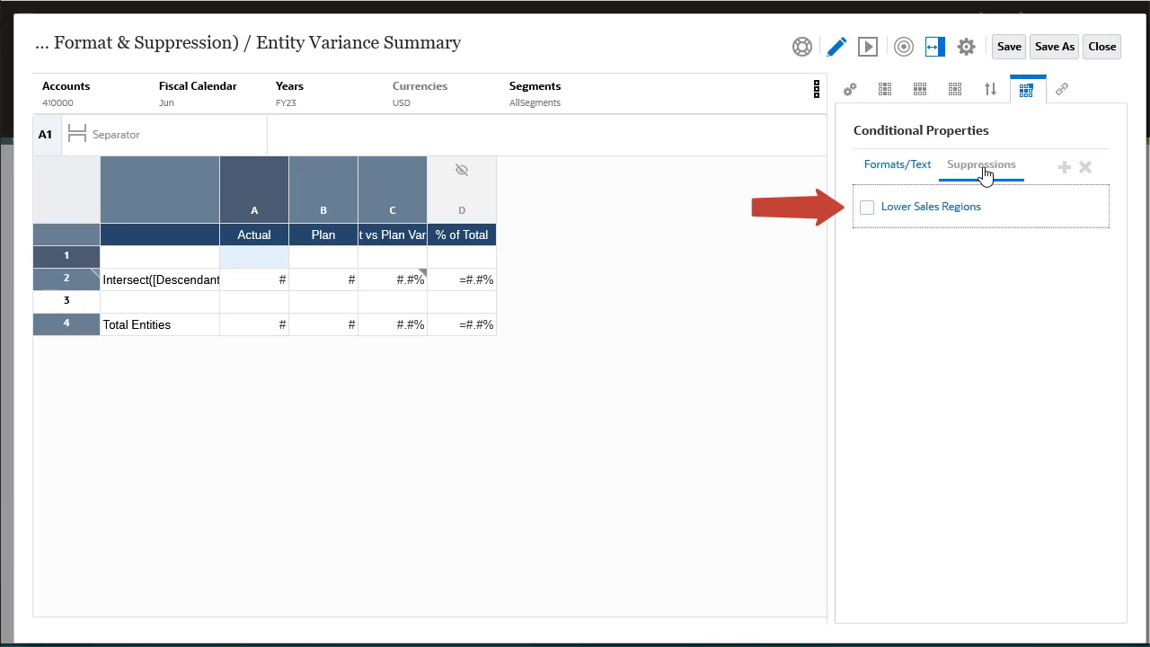
click(1104, 48)
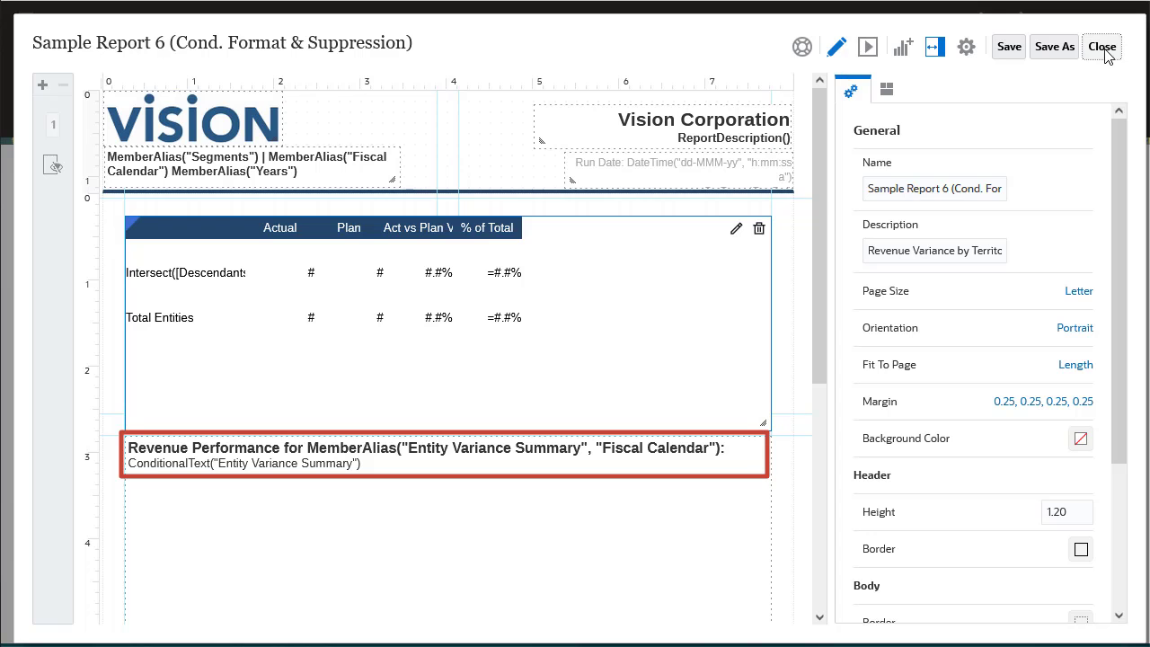
click(868, 48)
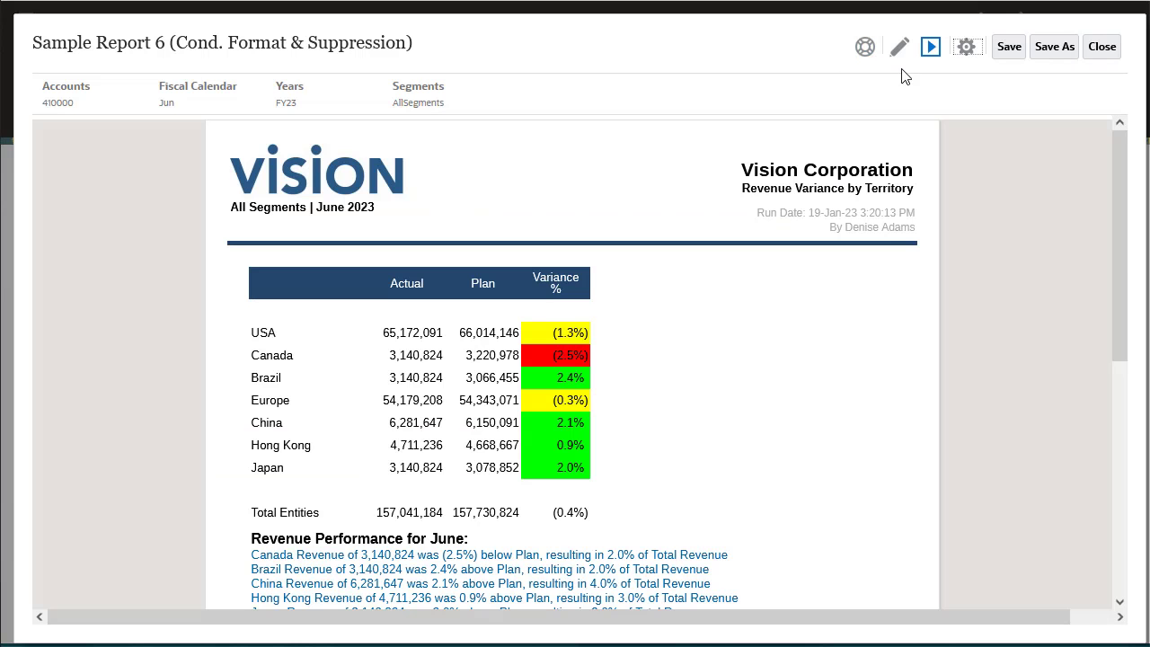
drag(1121, 277, 1122, 301)
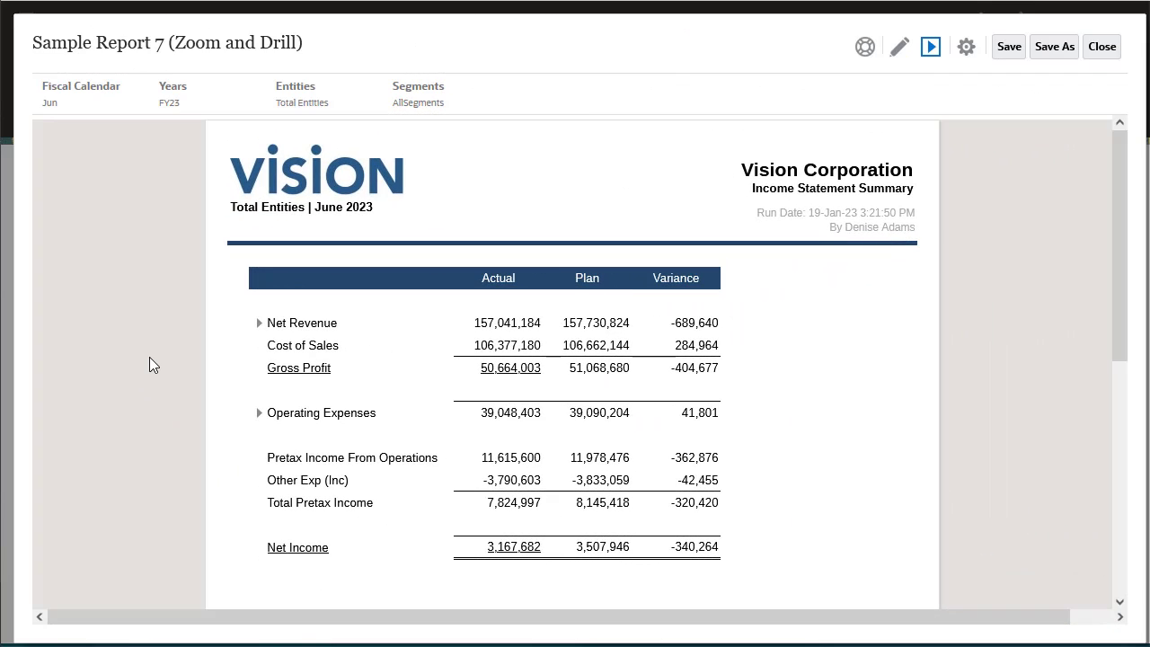
Step: Expand Net Revenue into its detail rows and open the Gross Profit Info web link
click(259, 326)
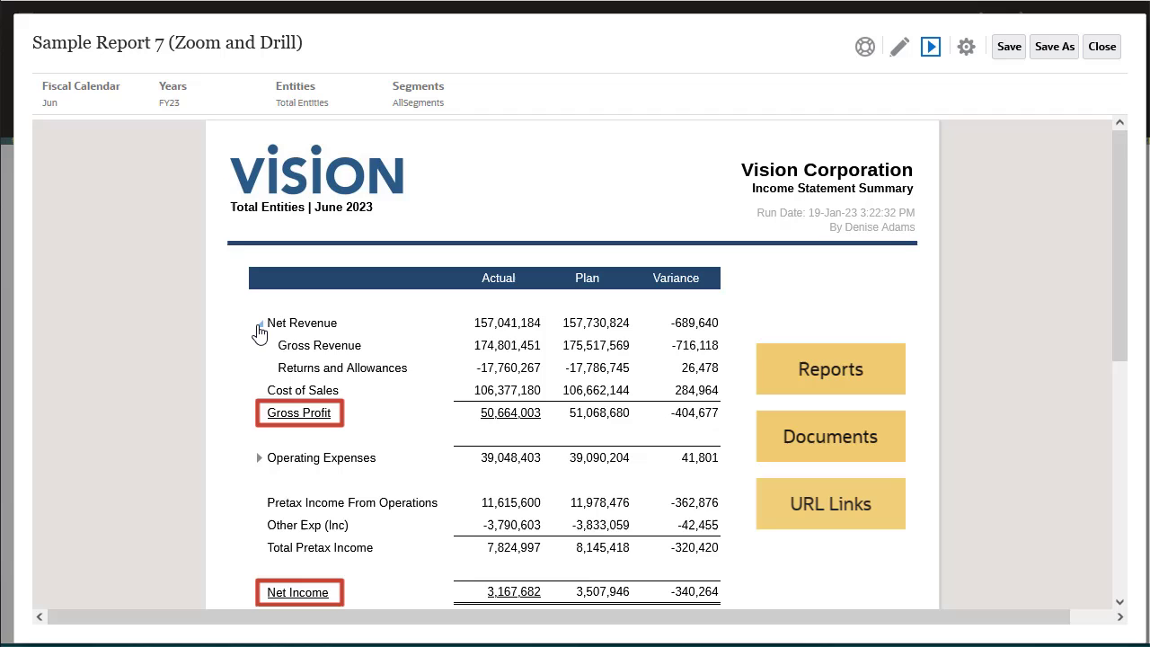
click(296, 416)
click(367, 431)
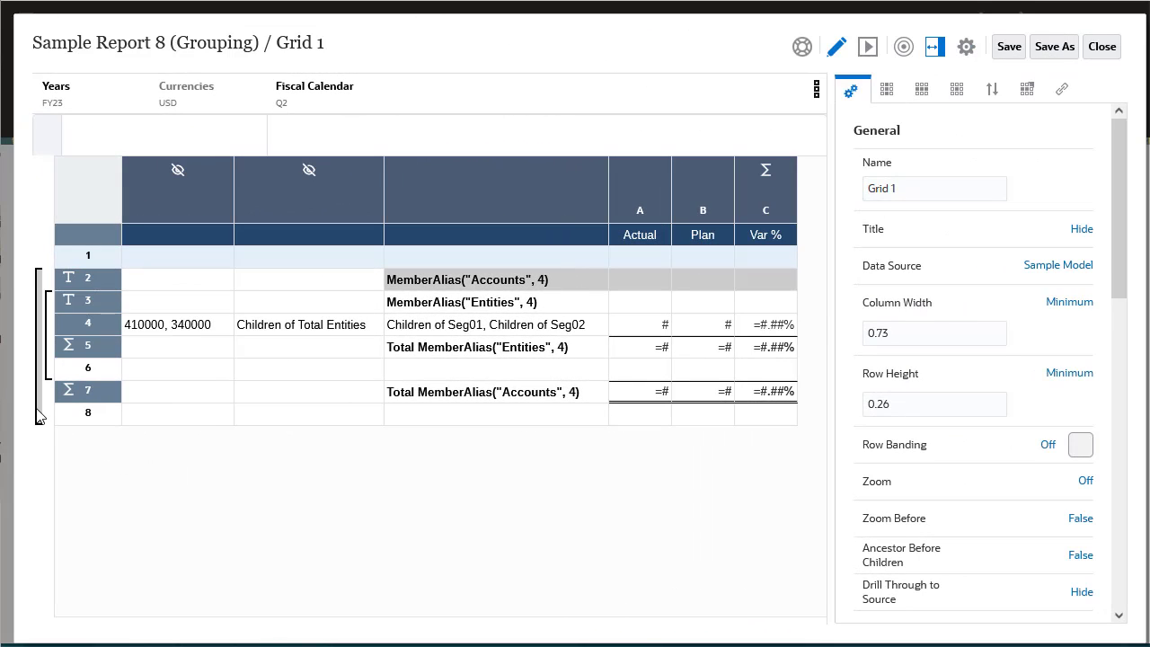
Step: Preview Sample Report 8 with data, showing Net Revenue products grouped under North America and Latin America with totals
mouse_move(39, 416)
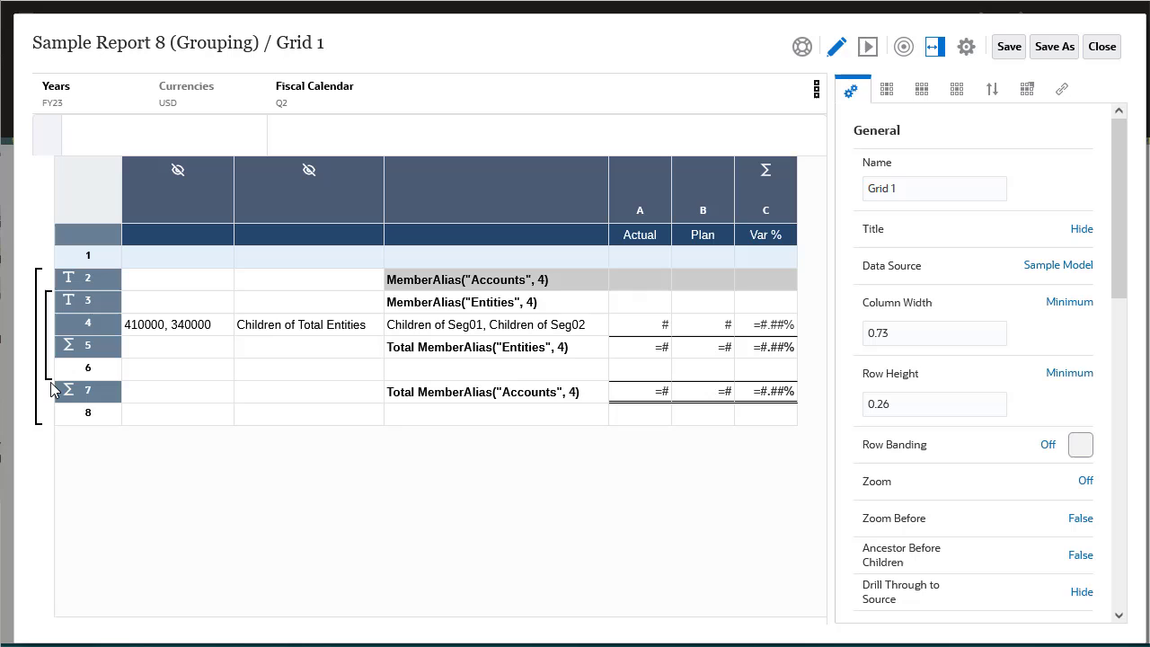
mouse_move(51, 384)
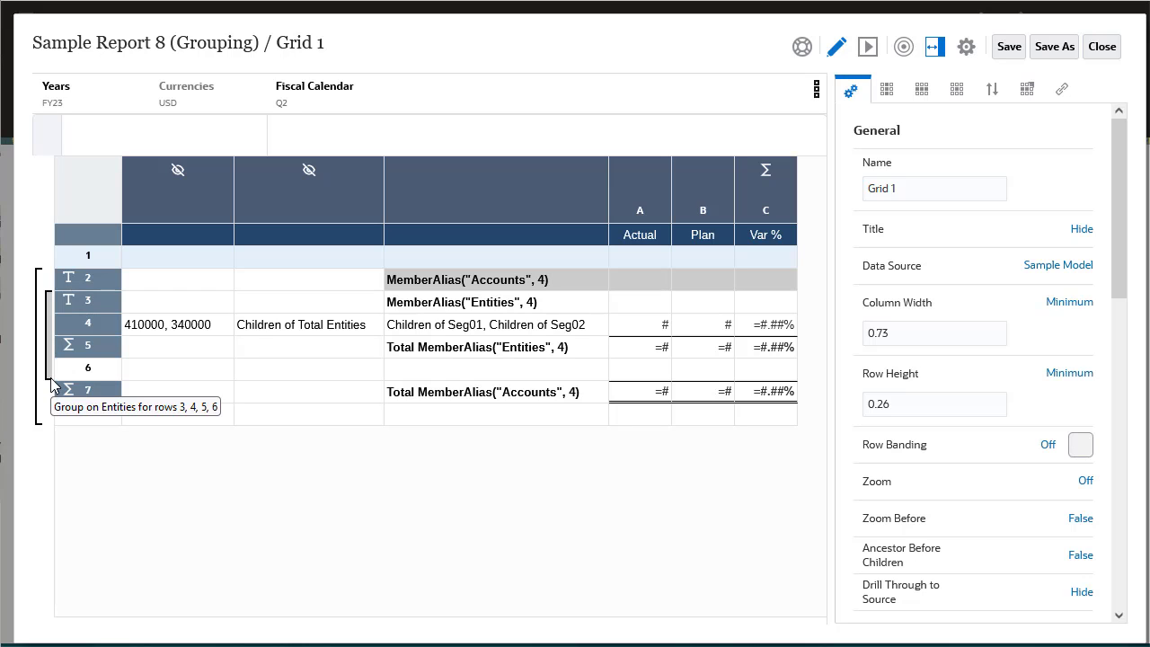
click(867, 49)
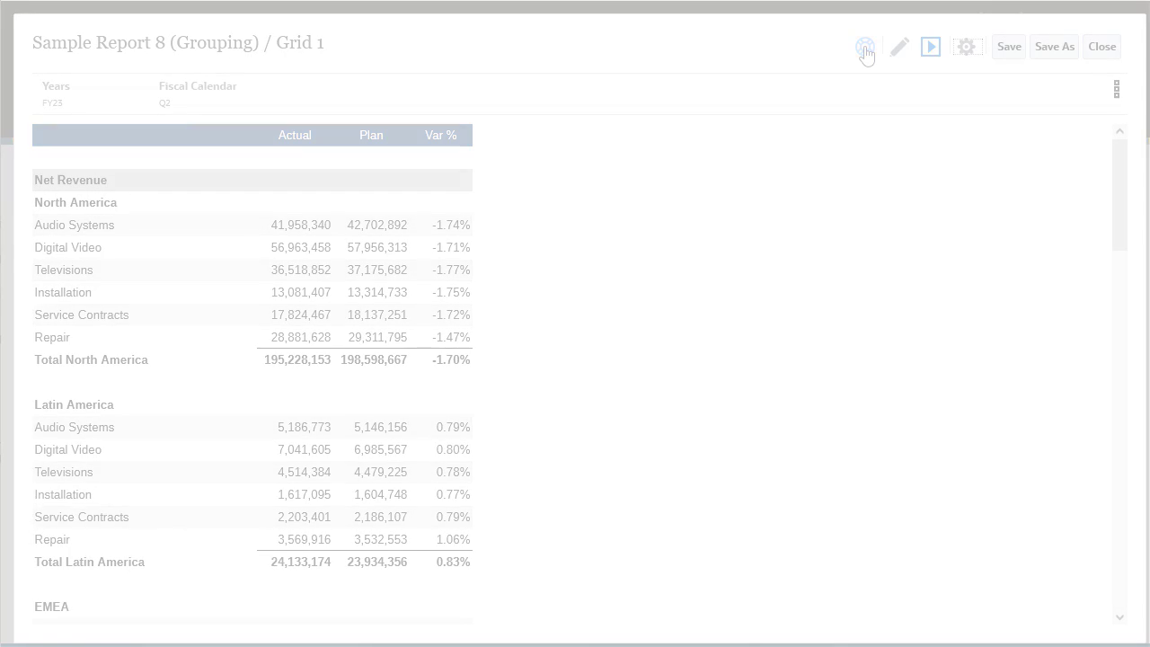